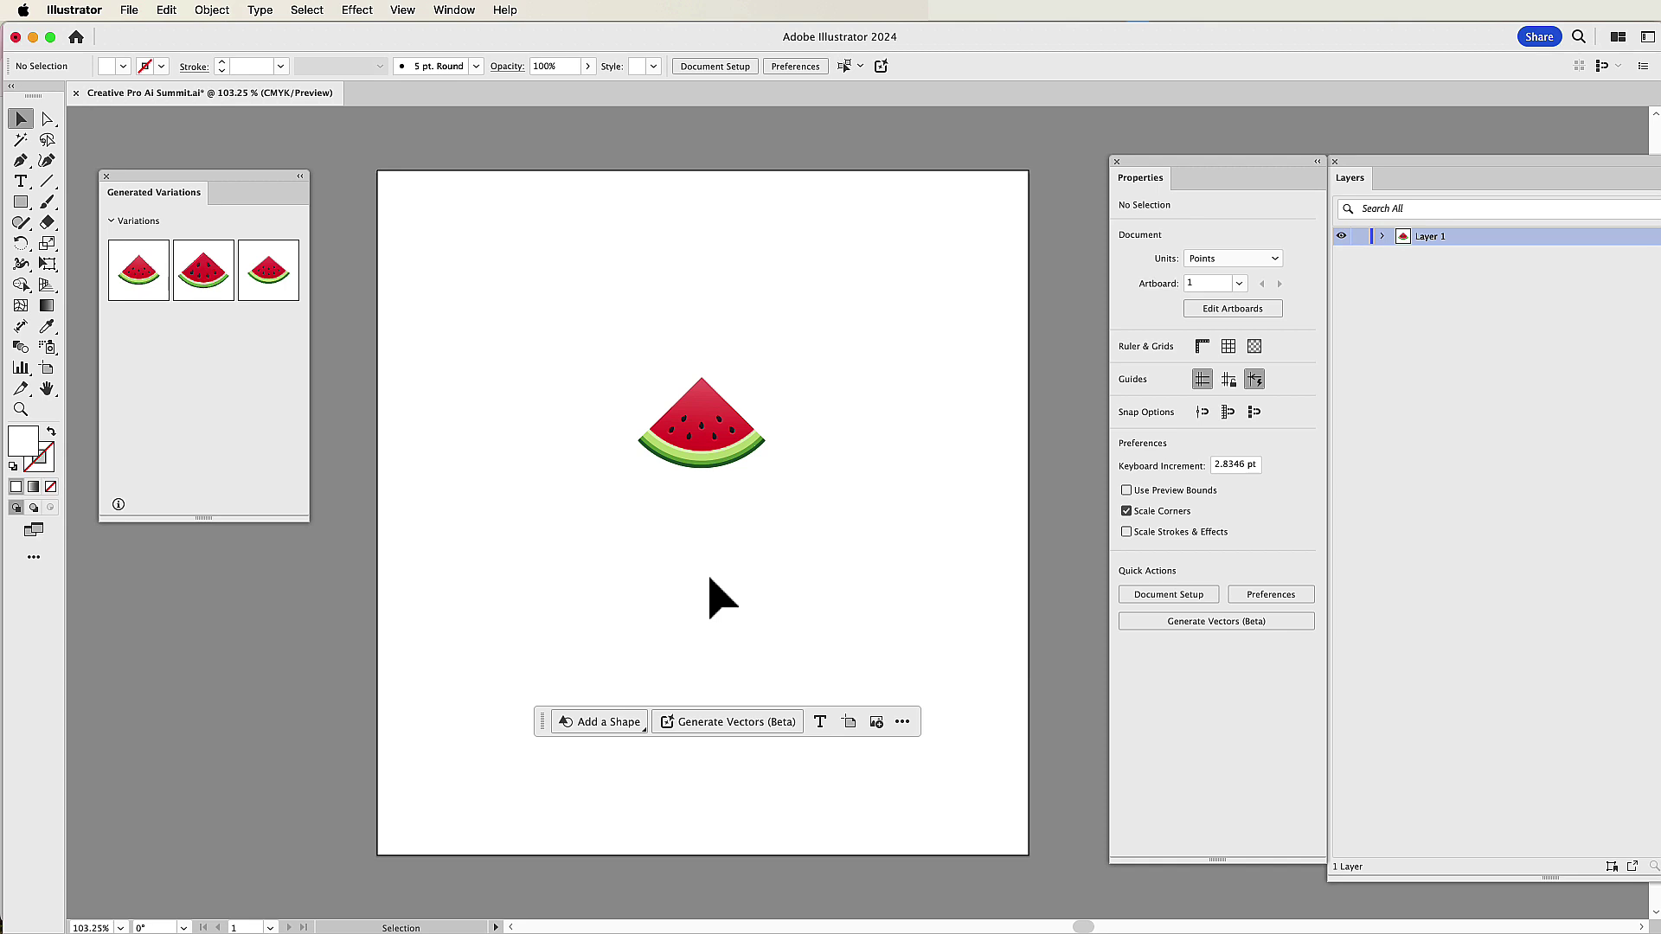
Step: Draw a box below the first slice and generate 'watermelon slice' vectors inside it
key("m")
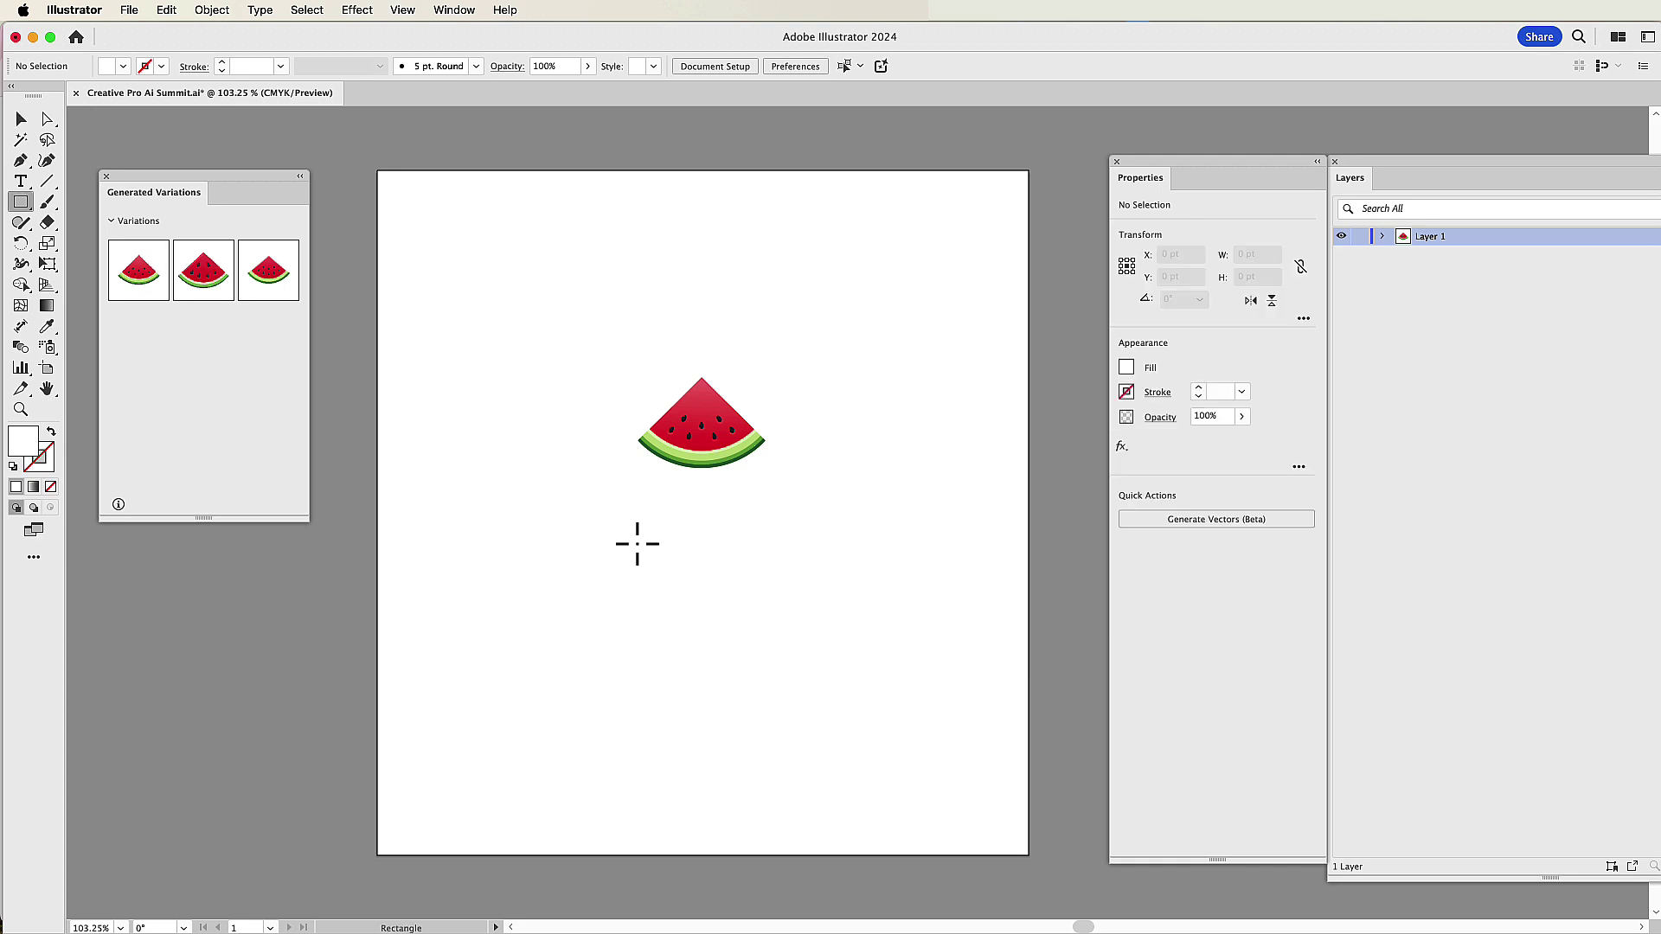
left_click_drag(637, 542, 763, 663)
key("v")
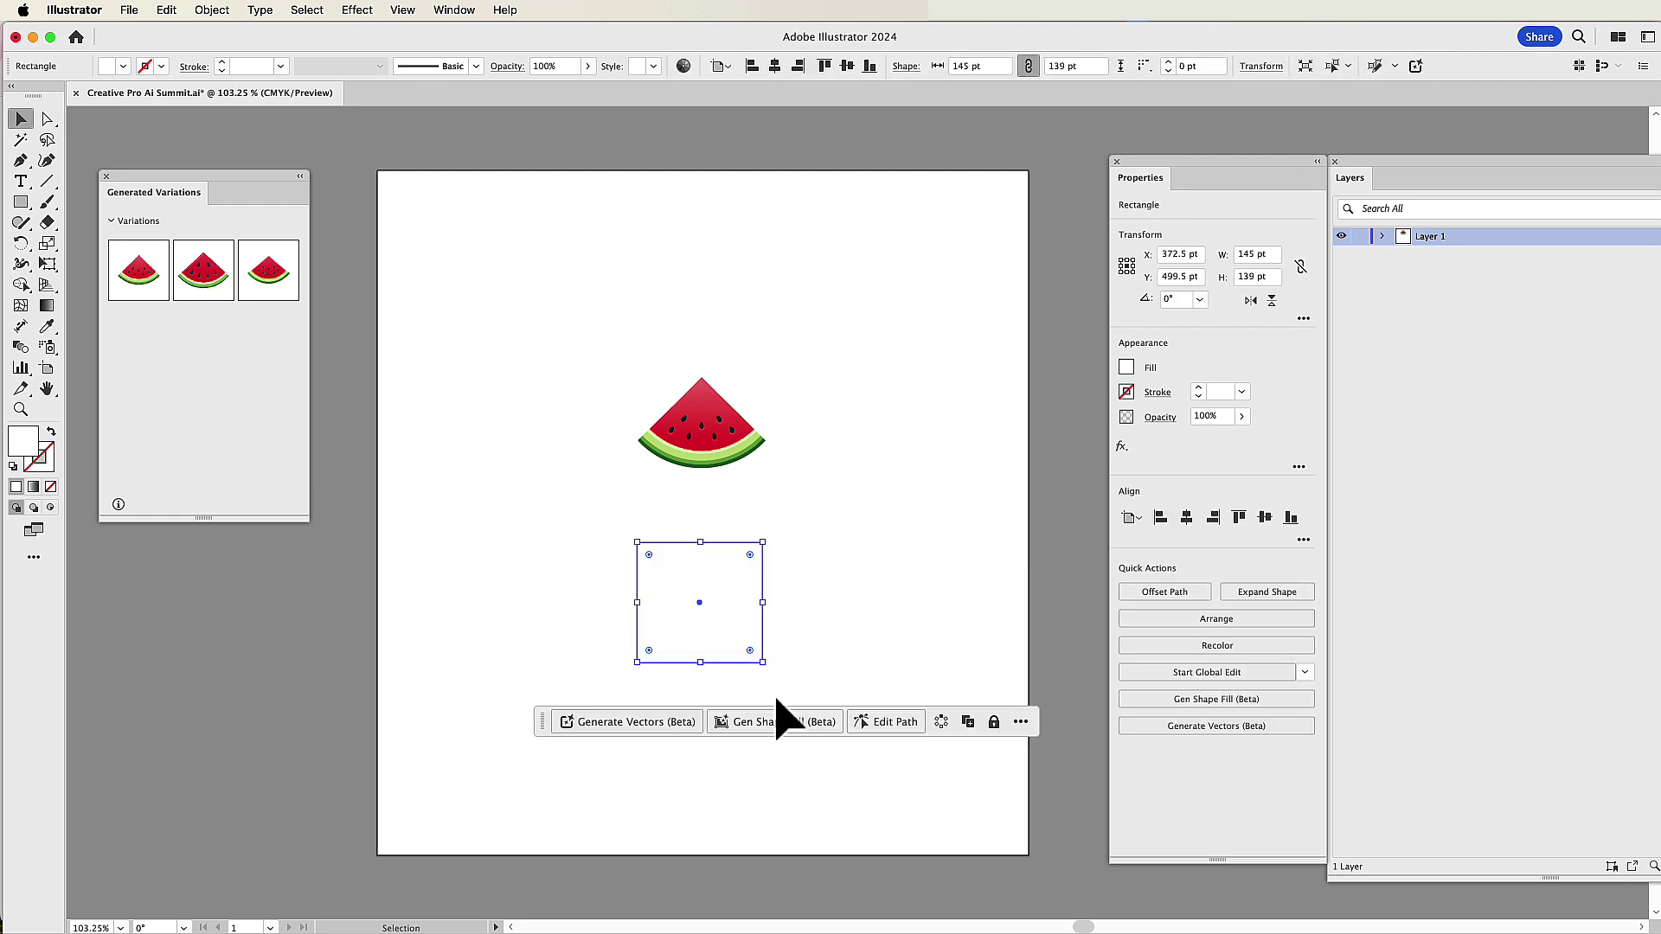
left_click(628, 718)
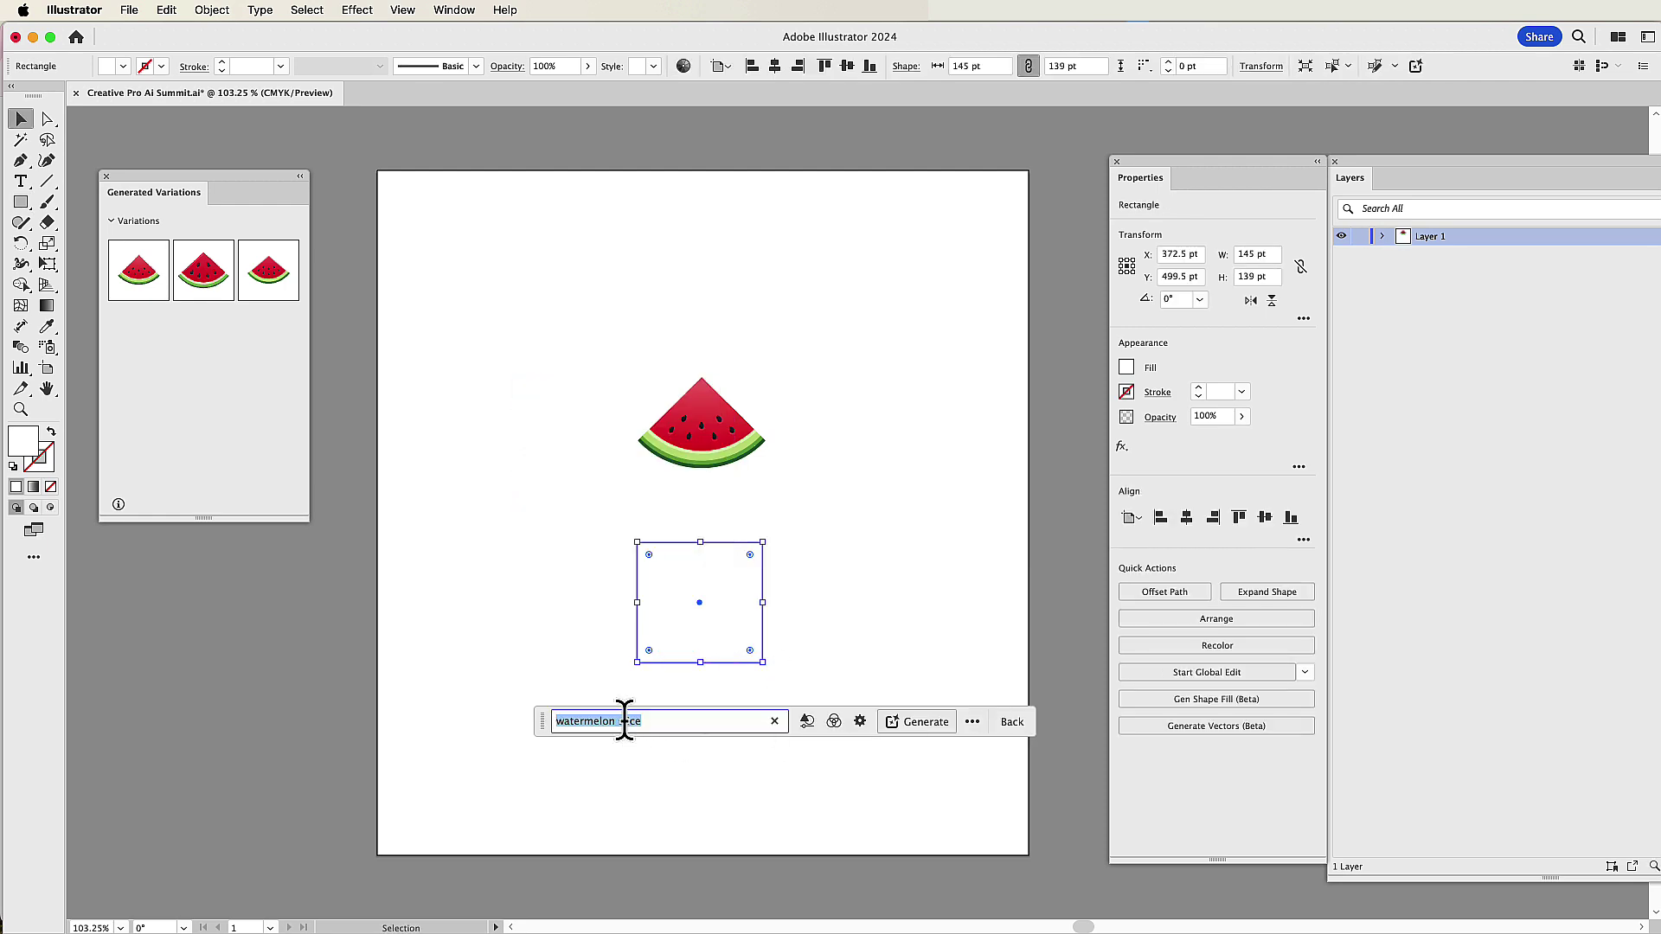
left_click(688, 721)
left_click(917, 721)
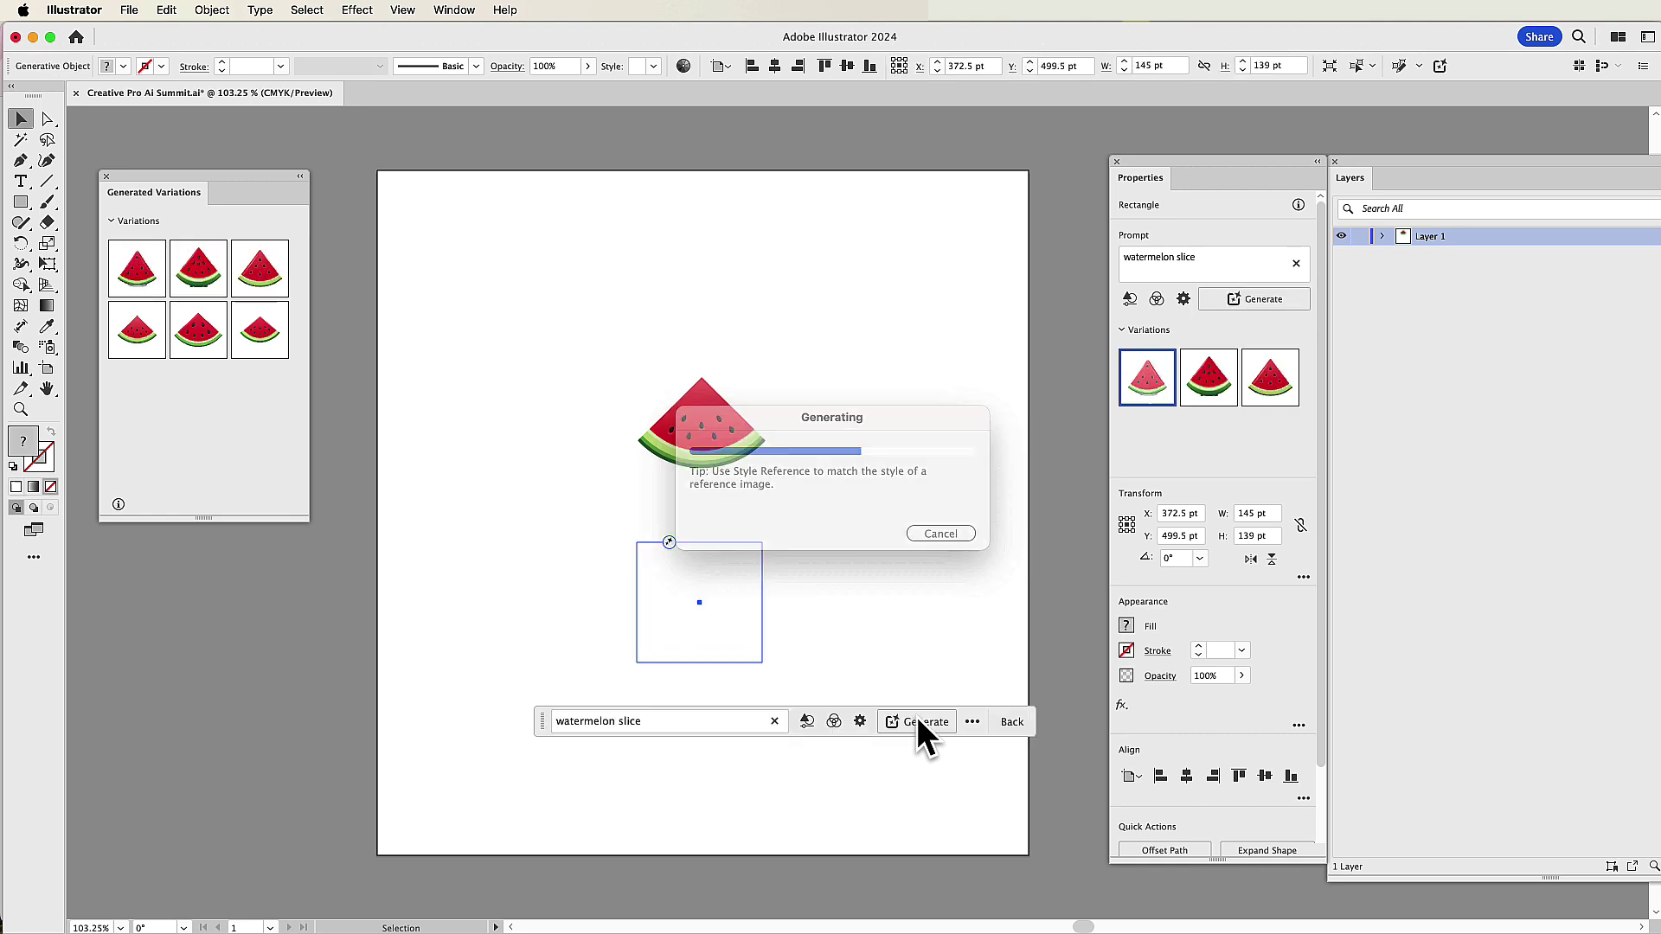
Step: Compare the variations and keep the sixth, lighter pink watermelon slice
left_click(186, 268)
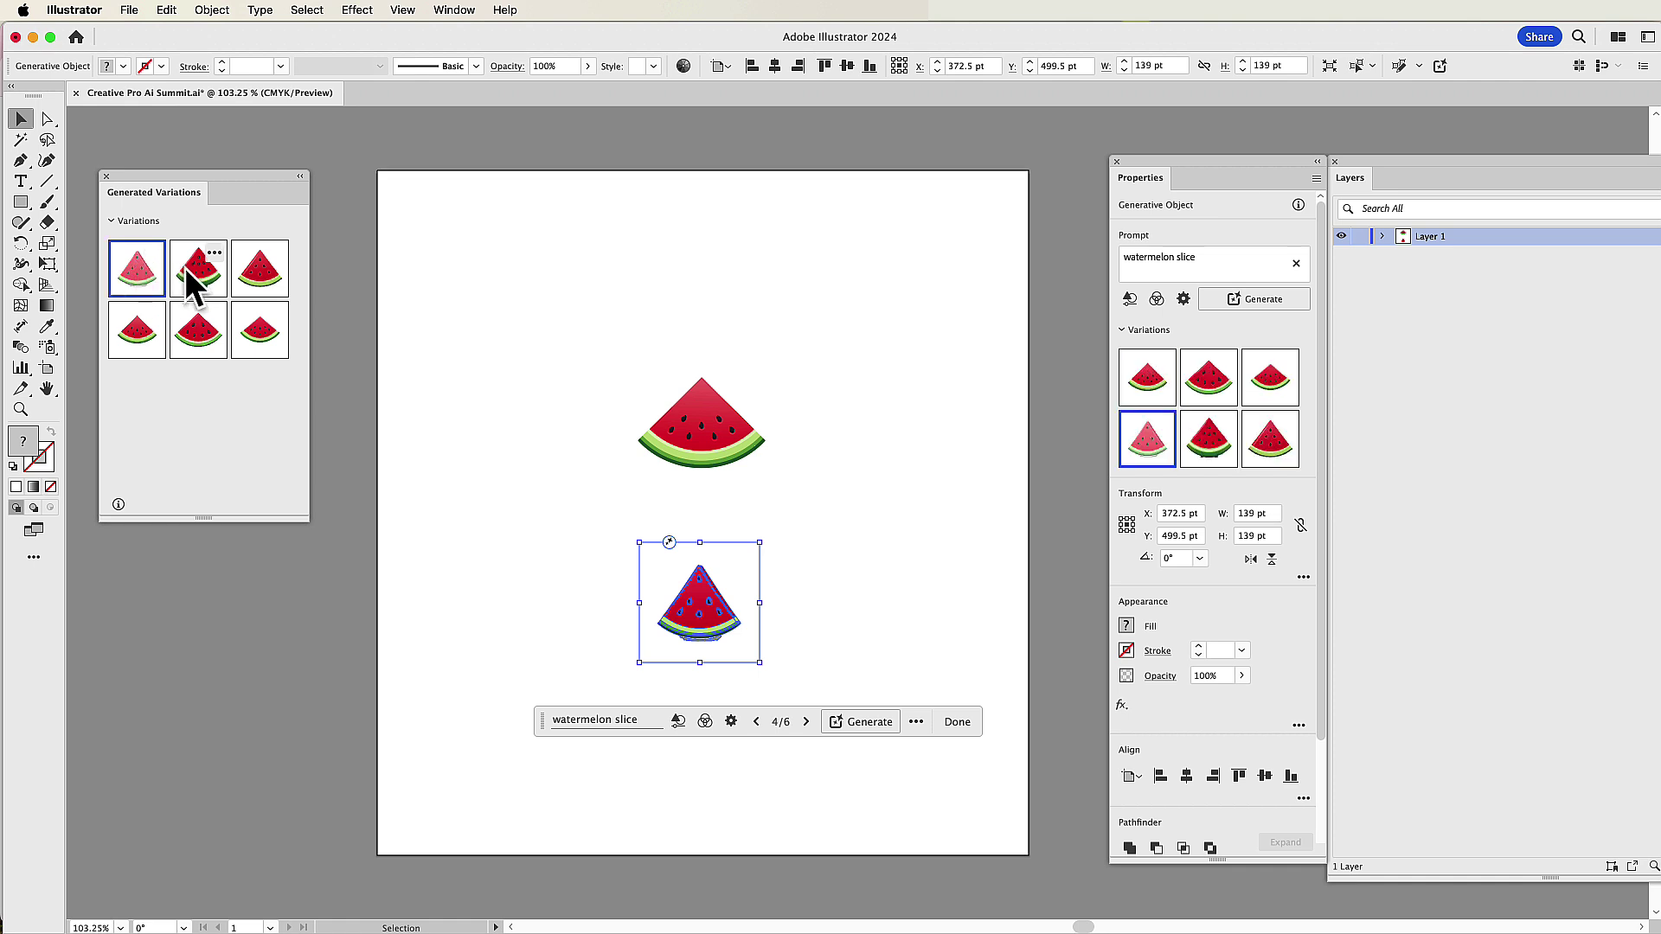
left_click(256, 276)
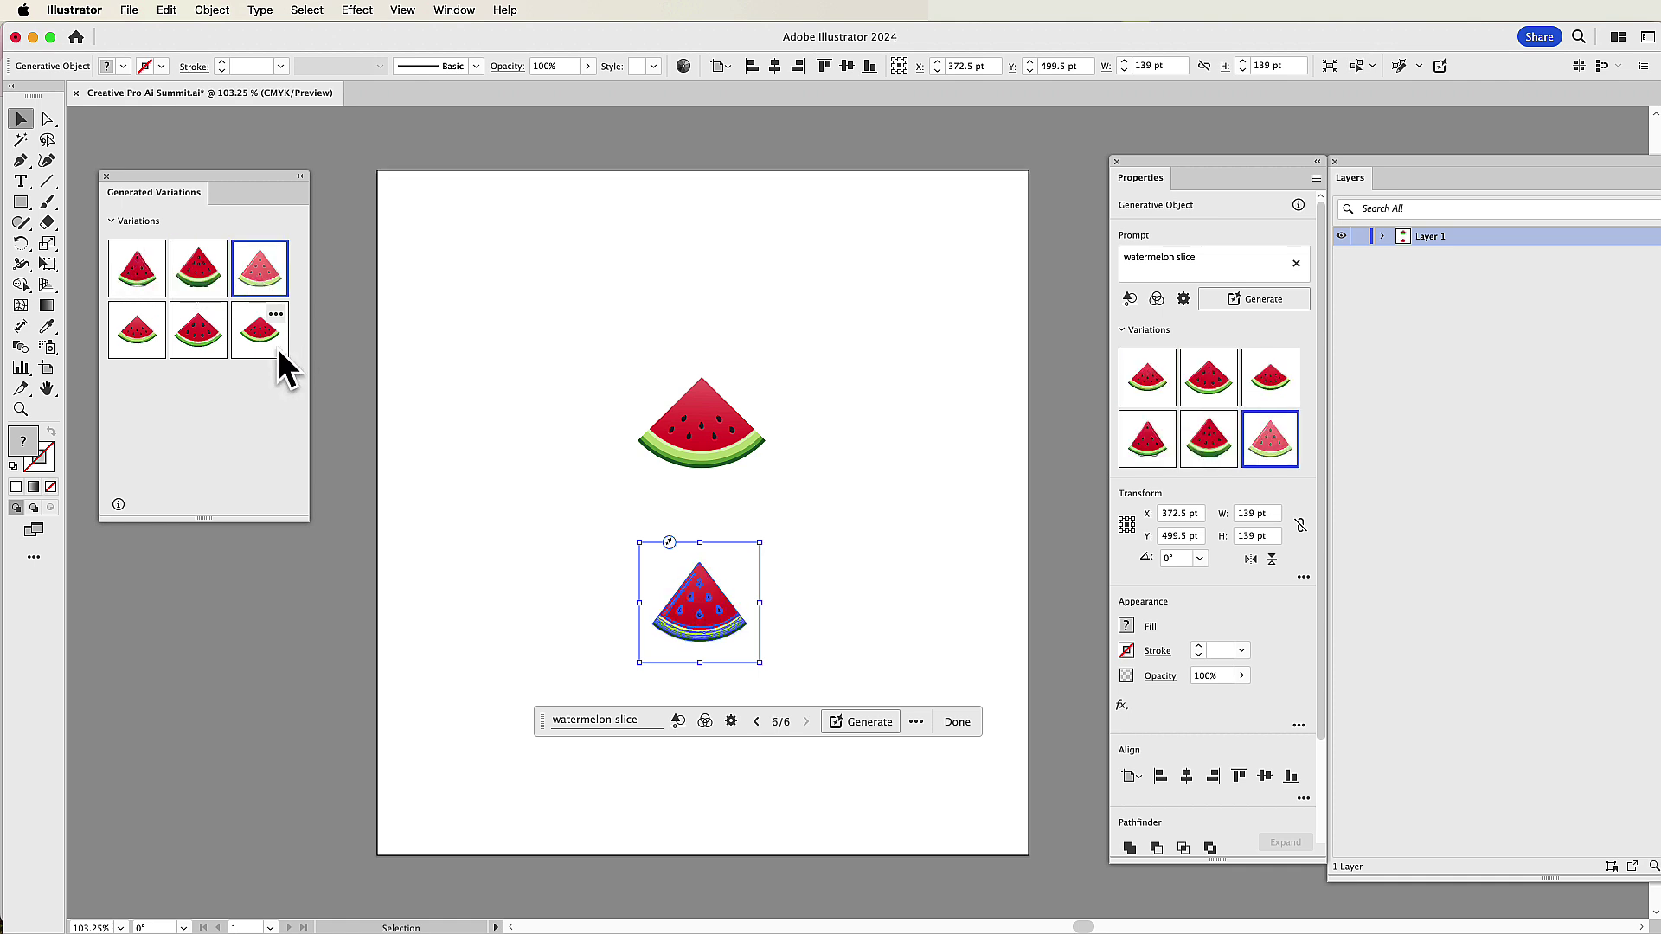
left_click(275, 344)
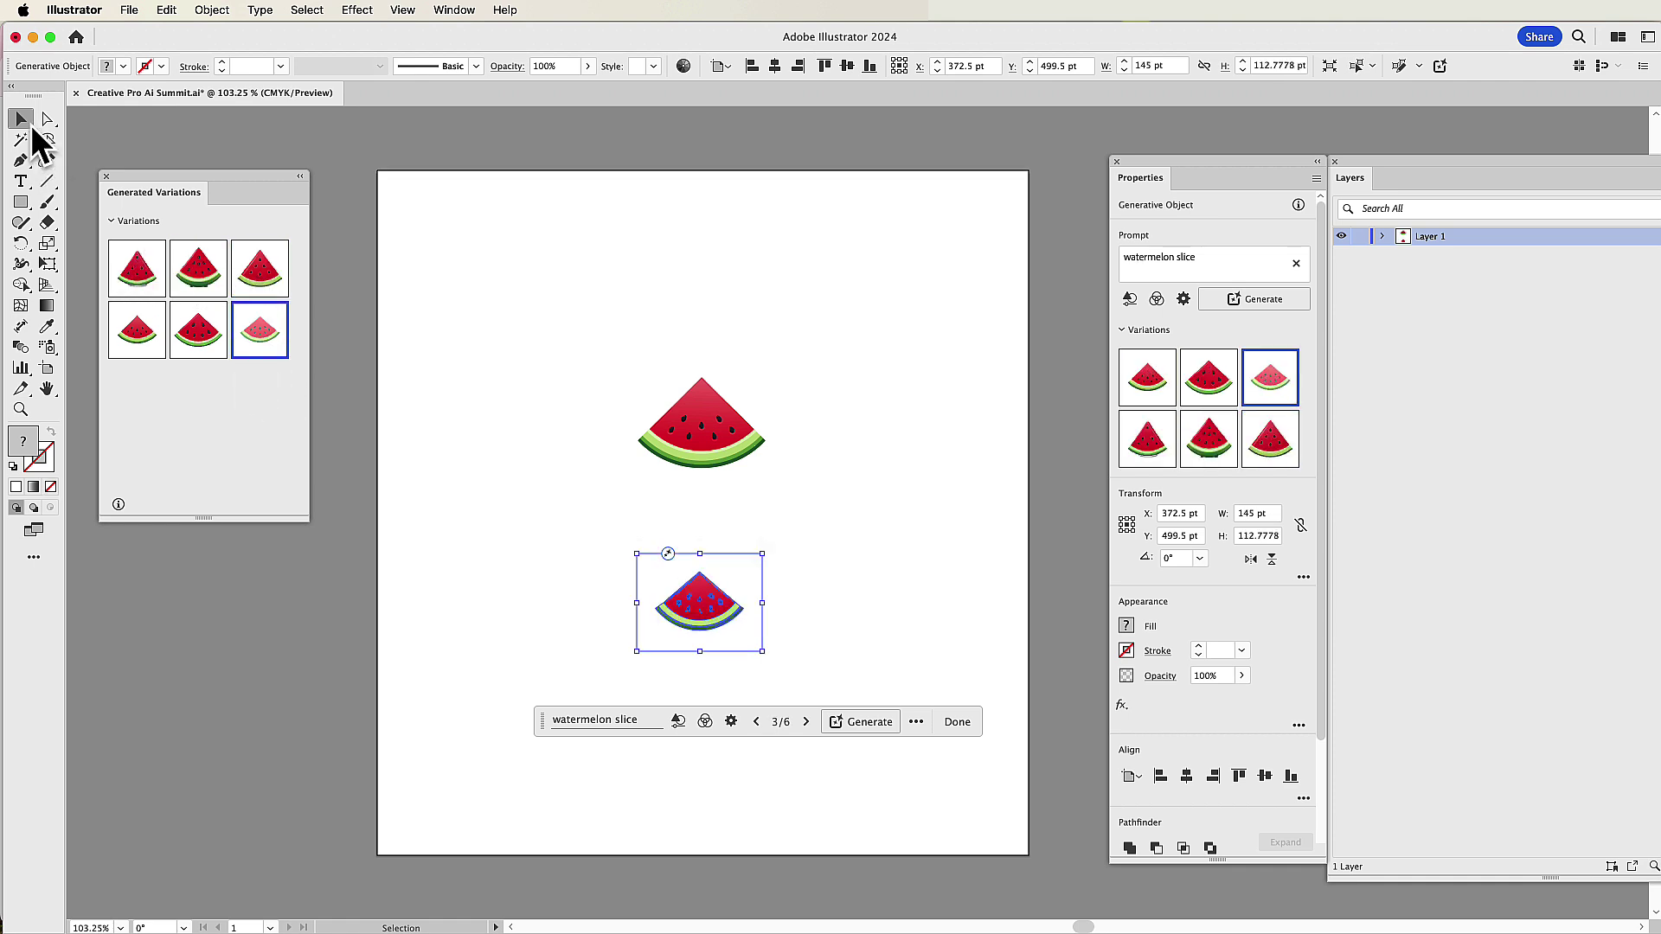
left_click(572, 564)
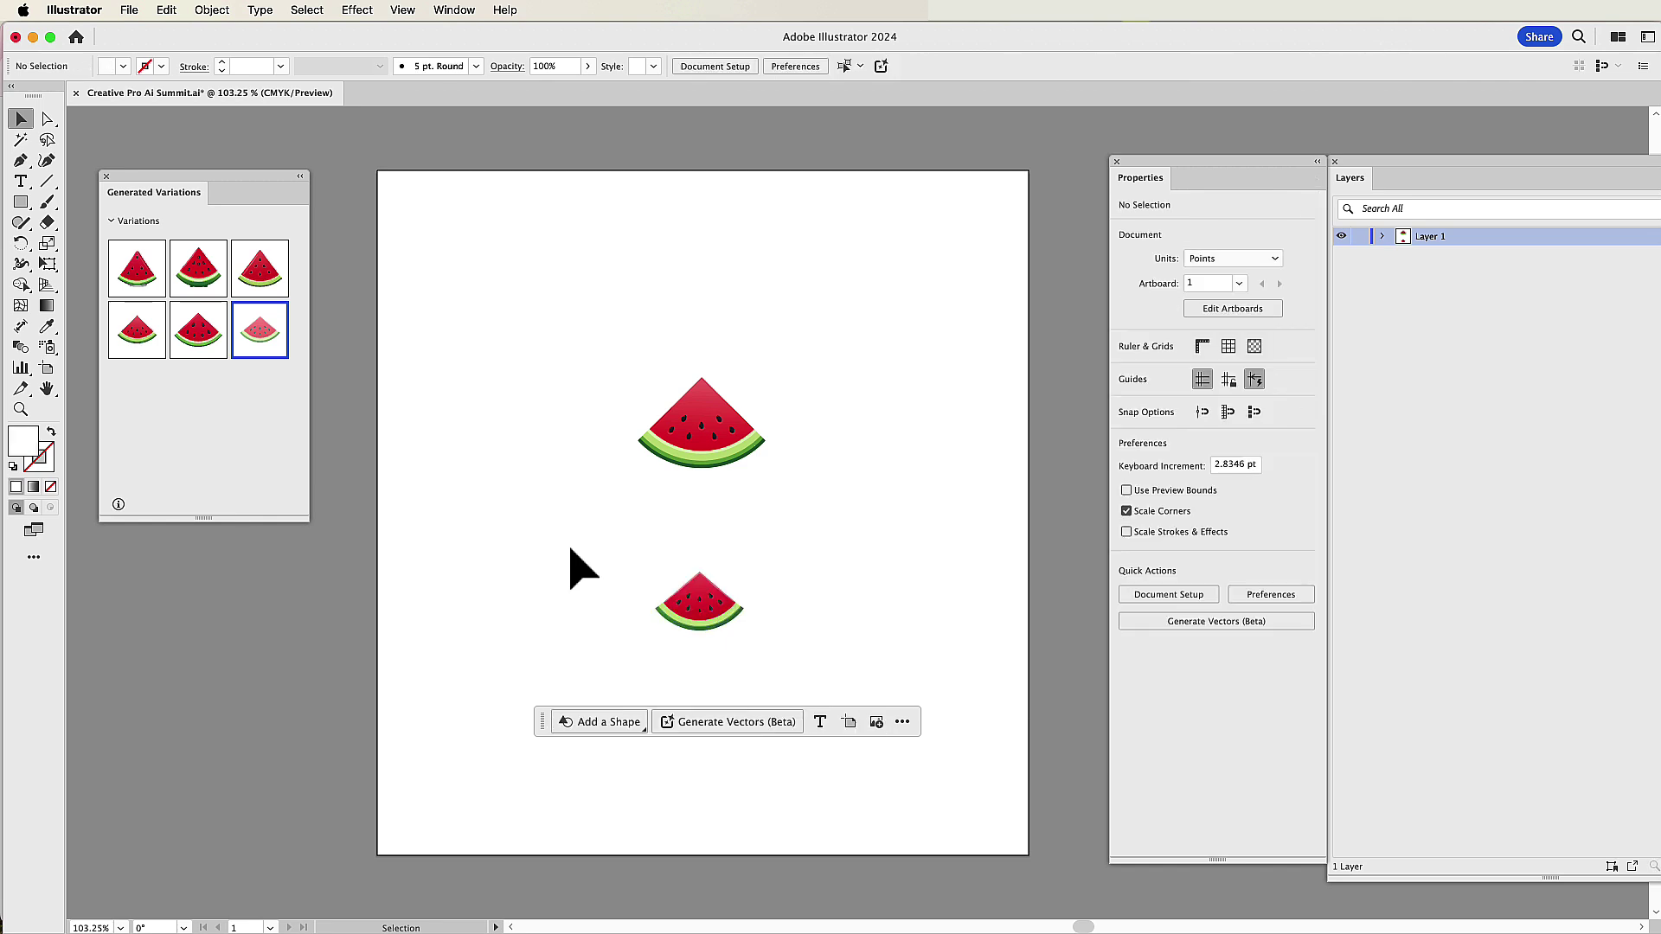
left_click(711, 620)
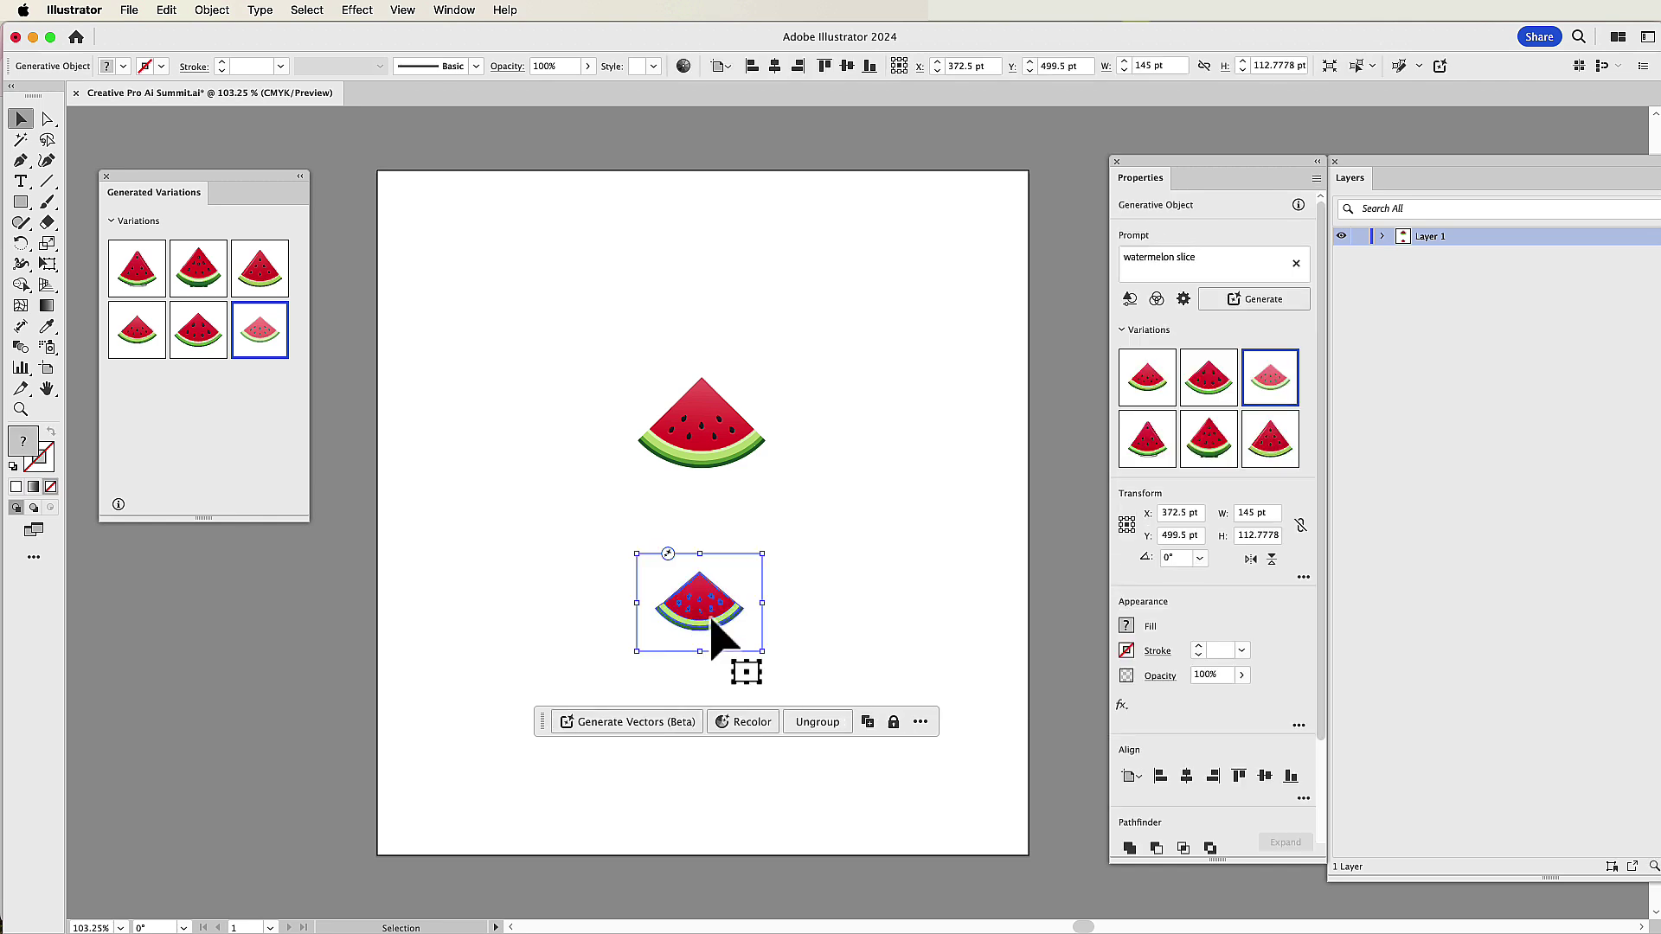
Step: Delete the small slice and draw a 174 × 146 pt box in its place
key("Delete")
key("m")
left_click_drag(625, 543, 776, 669)
key("v")
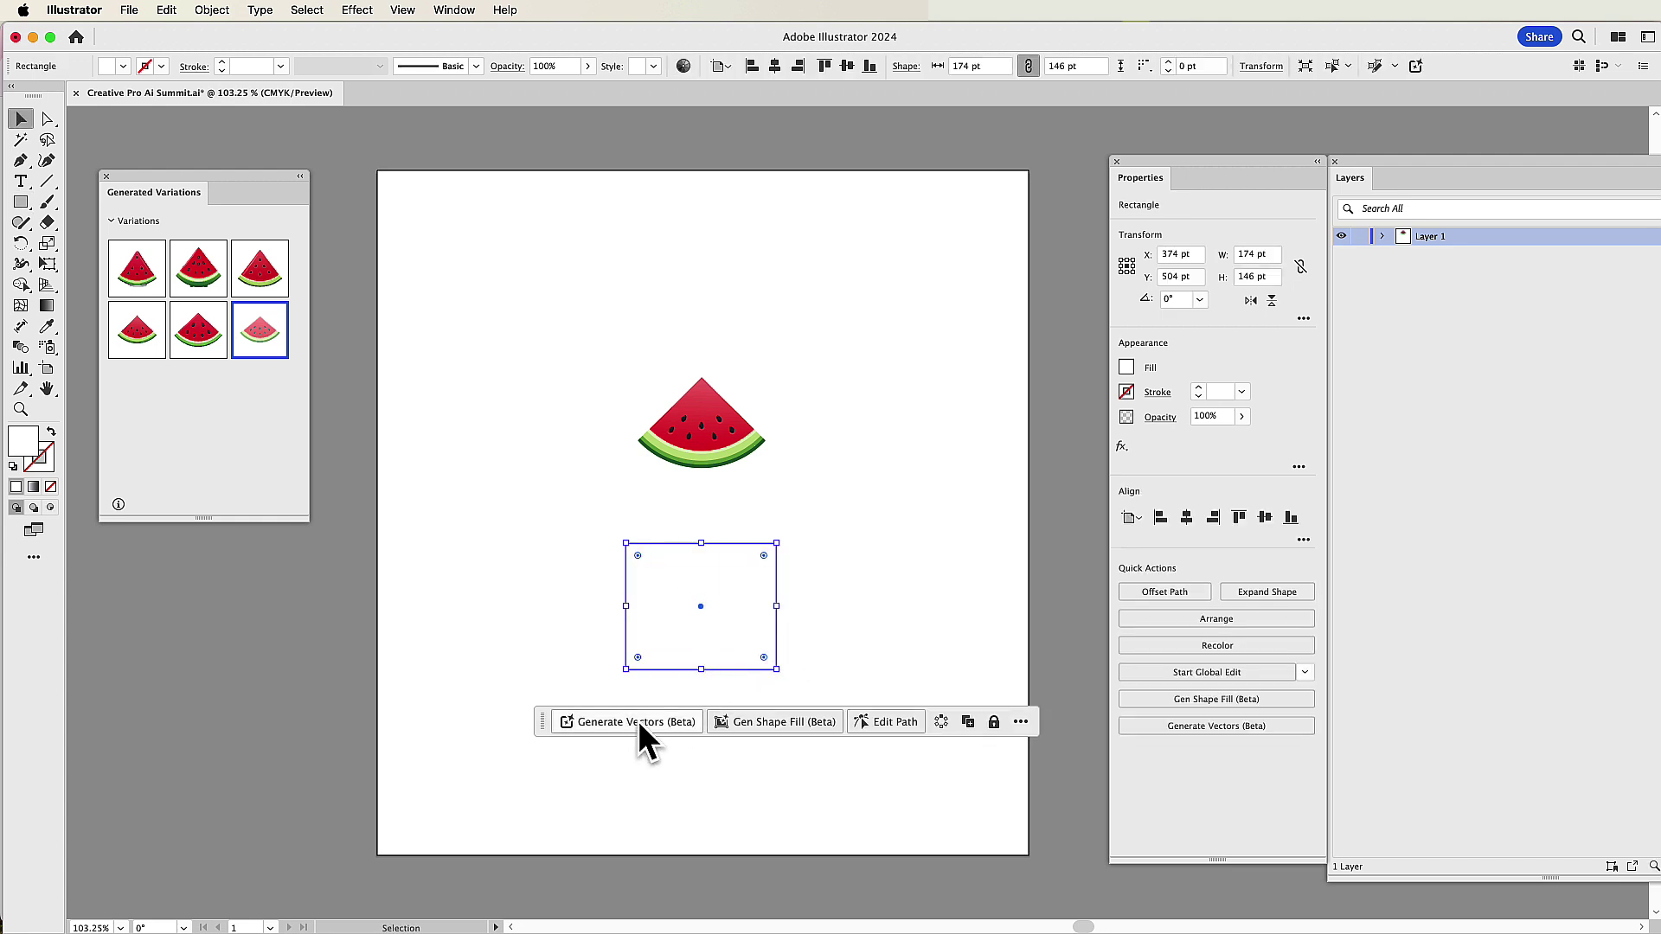
Step: Generate a Scene from the prompt 'watermelon slice at a picnic' in the new box
left_click(637, 723)
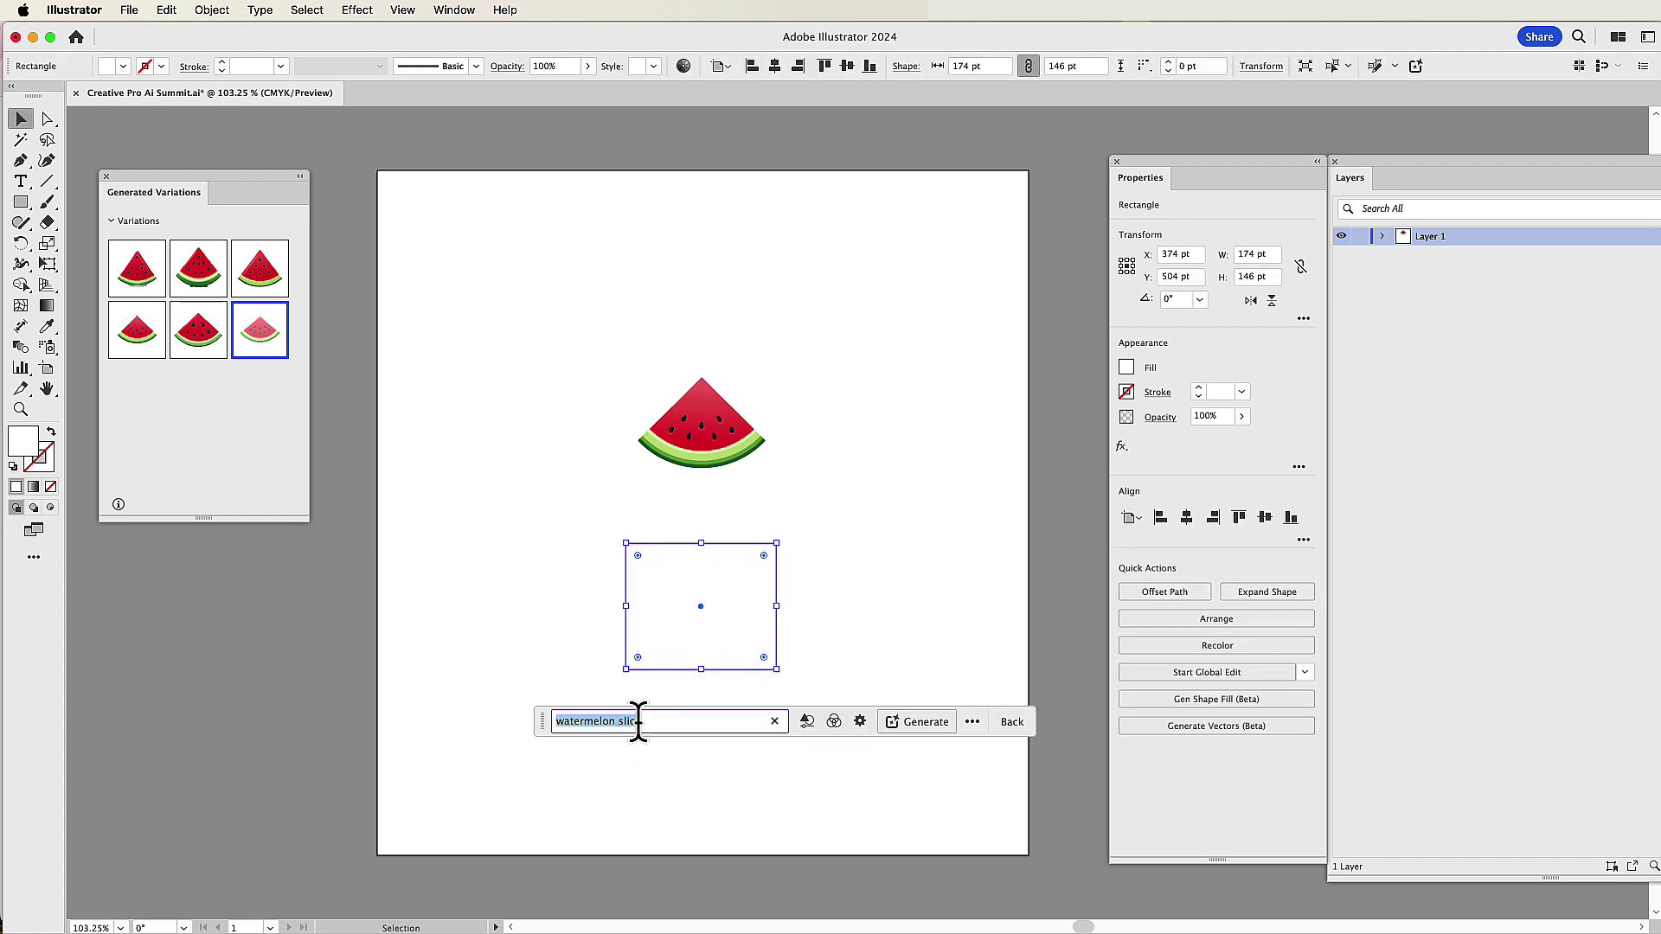
left_click(859, 719)
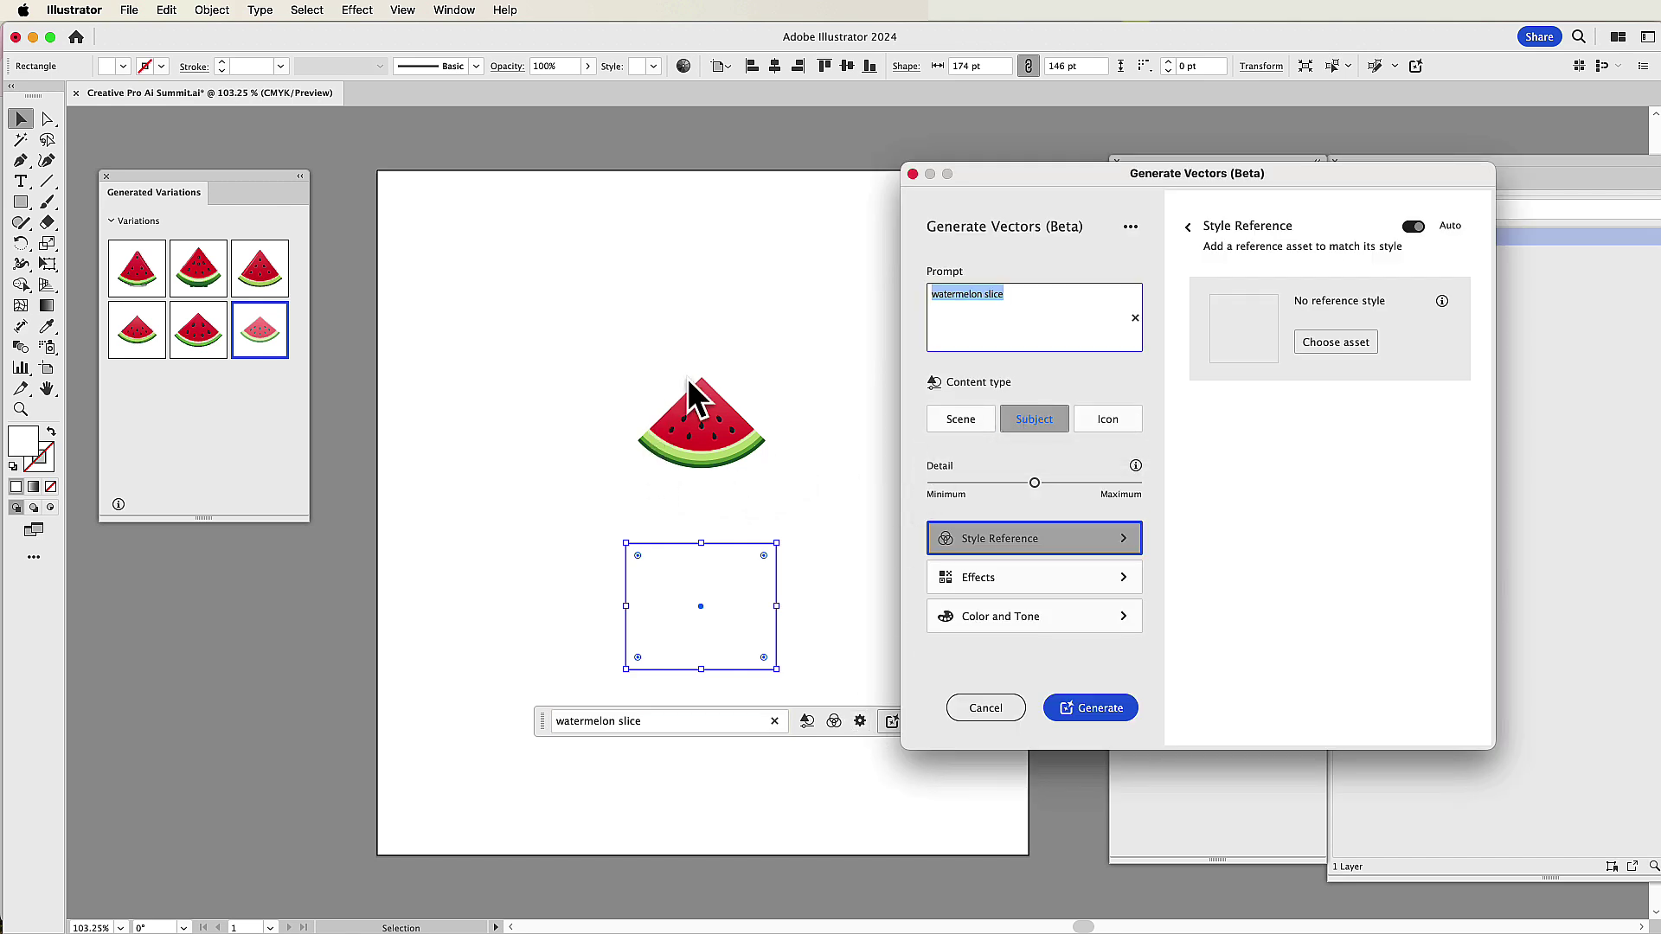
left_click(968, 418)
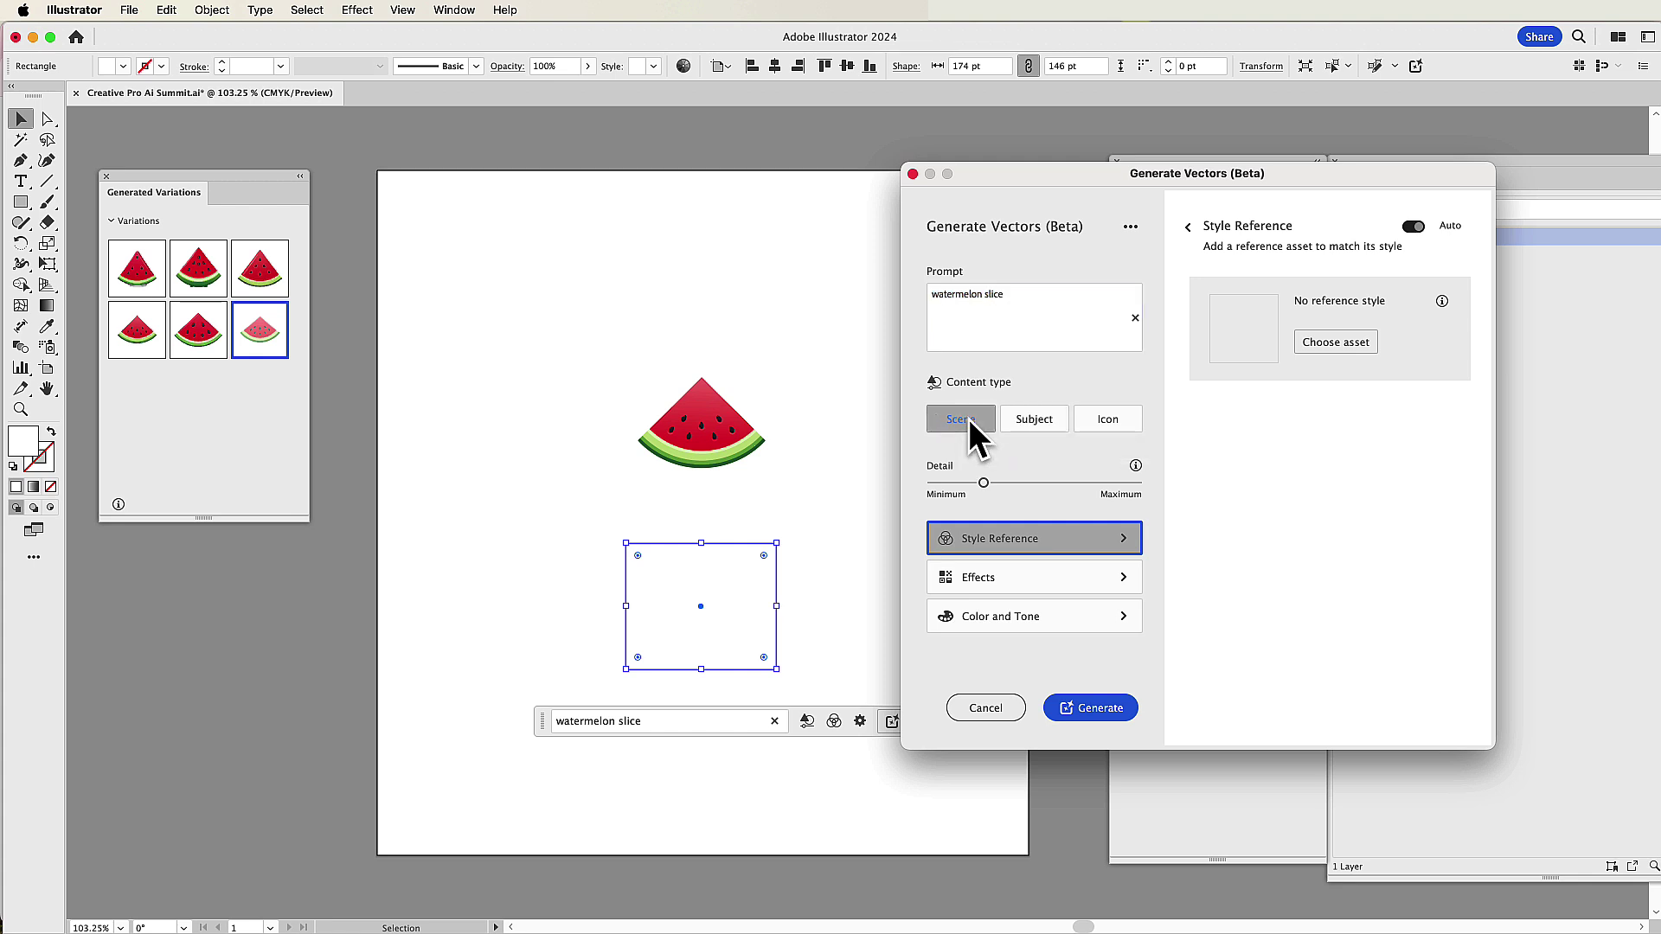
left_click(1034, 310)
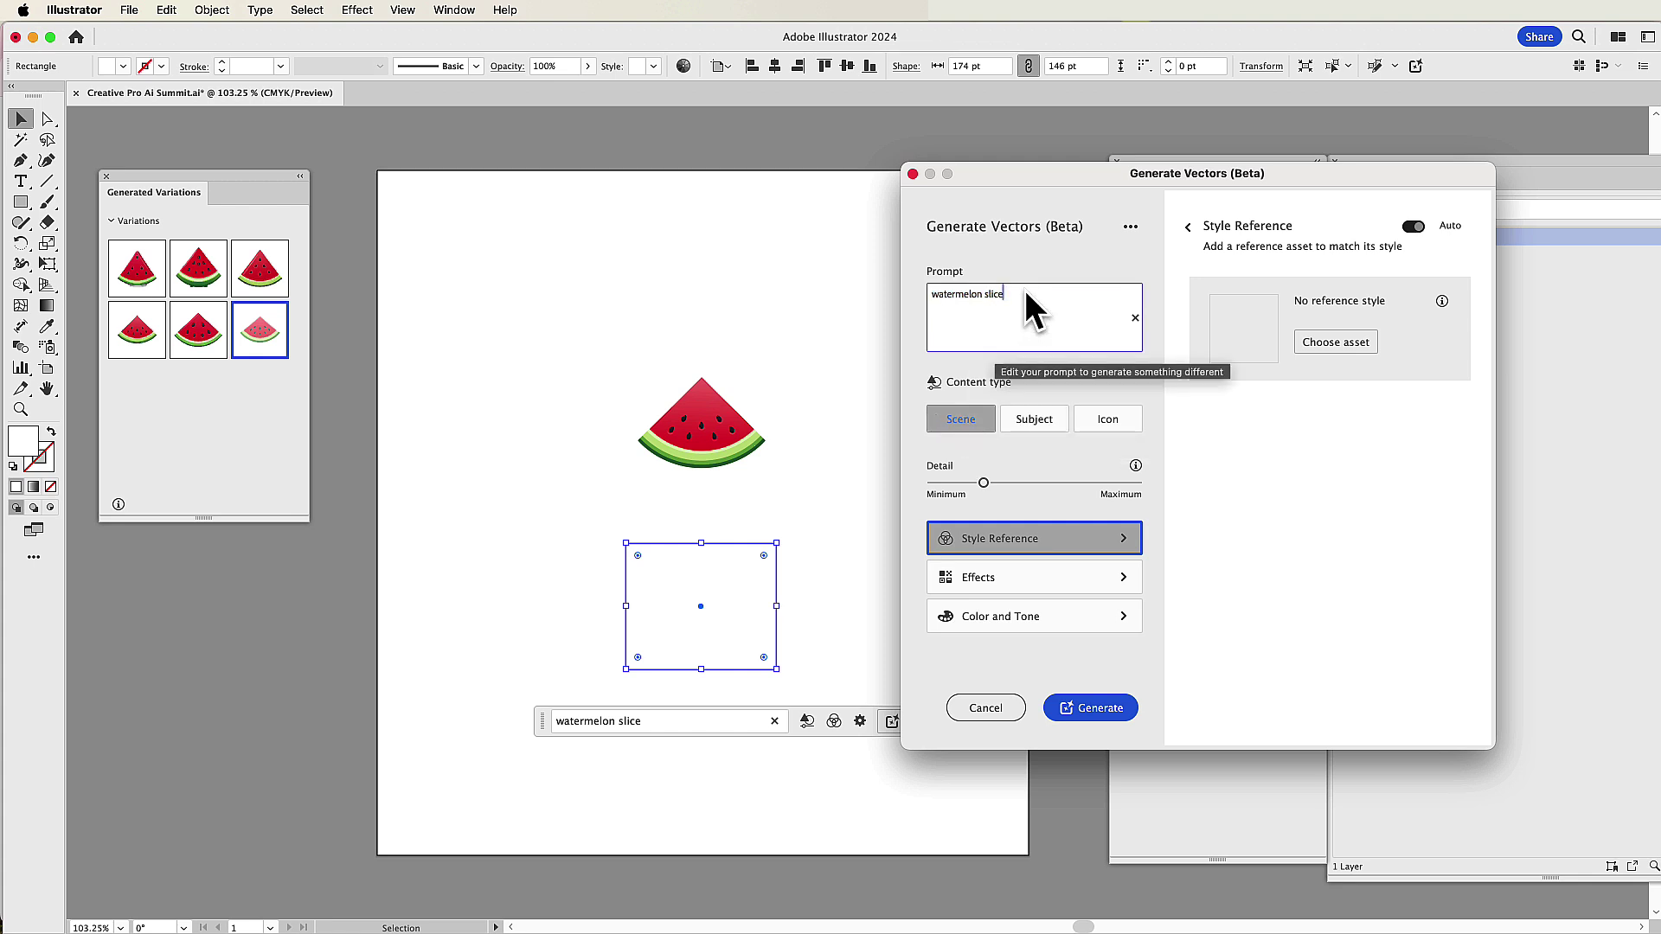
type("at a picnic")
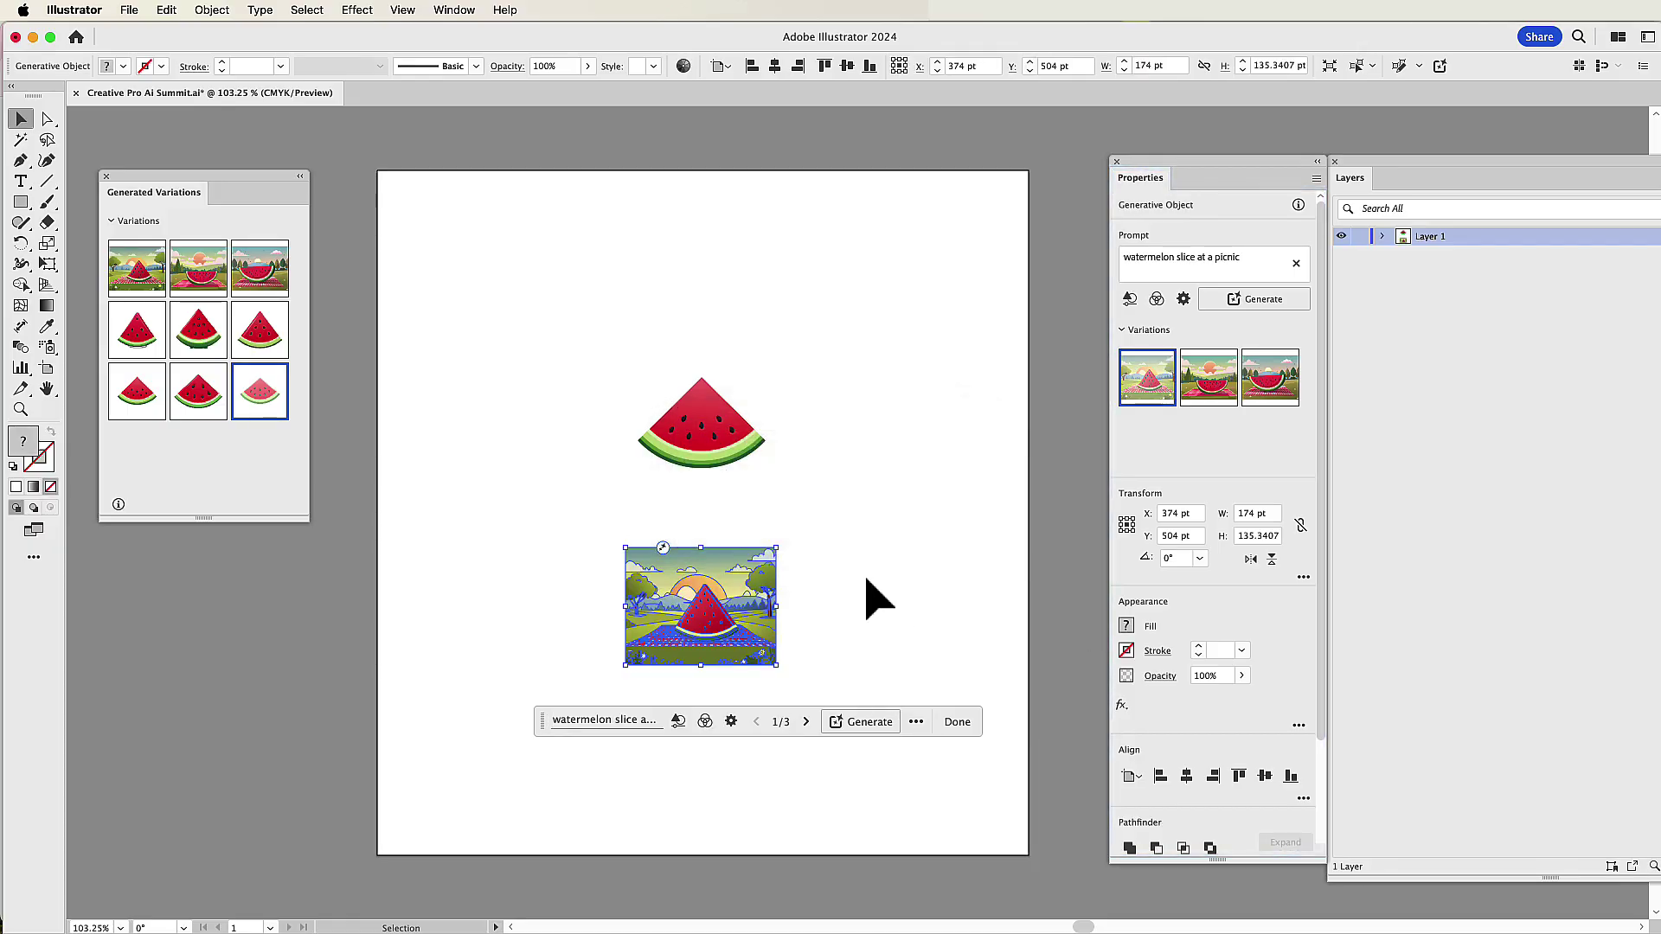
Step: Choose the third picnic scene variation and check it against the artboard
left_click(878, 597)
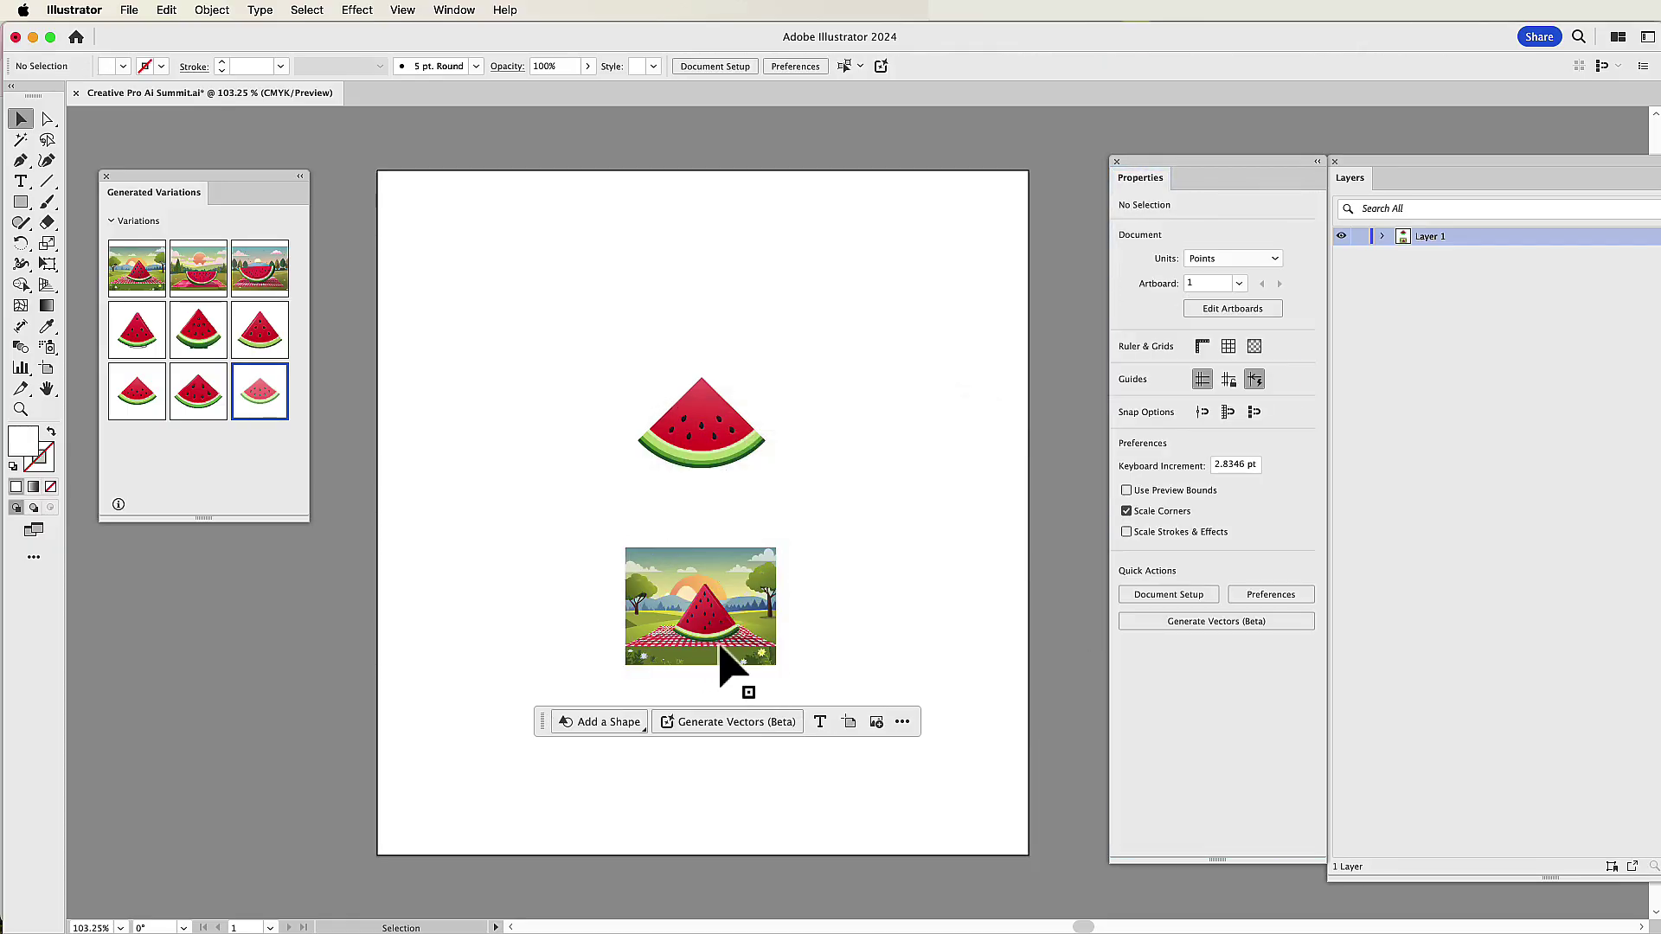
left_click(720, 649)
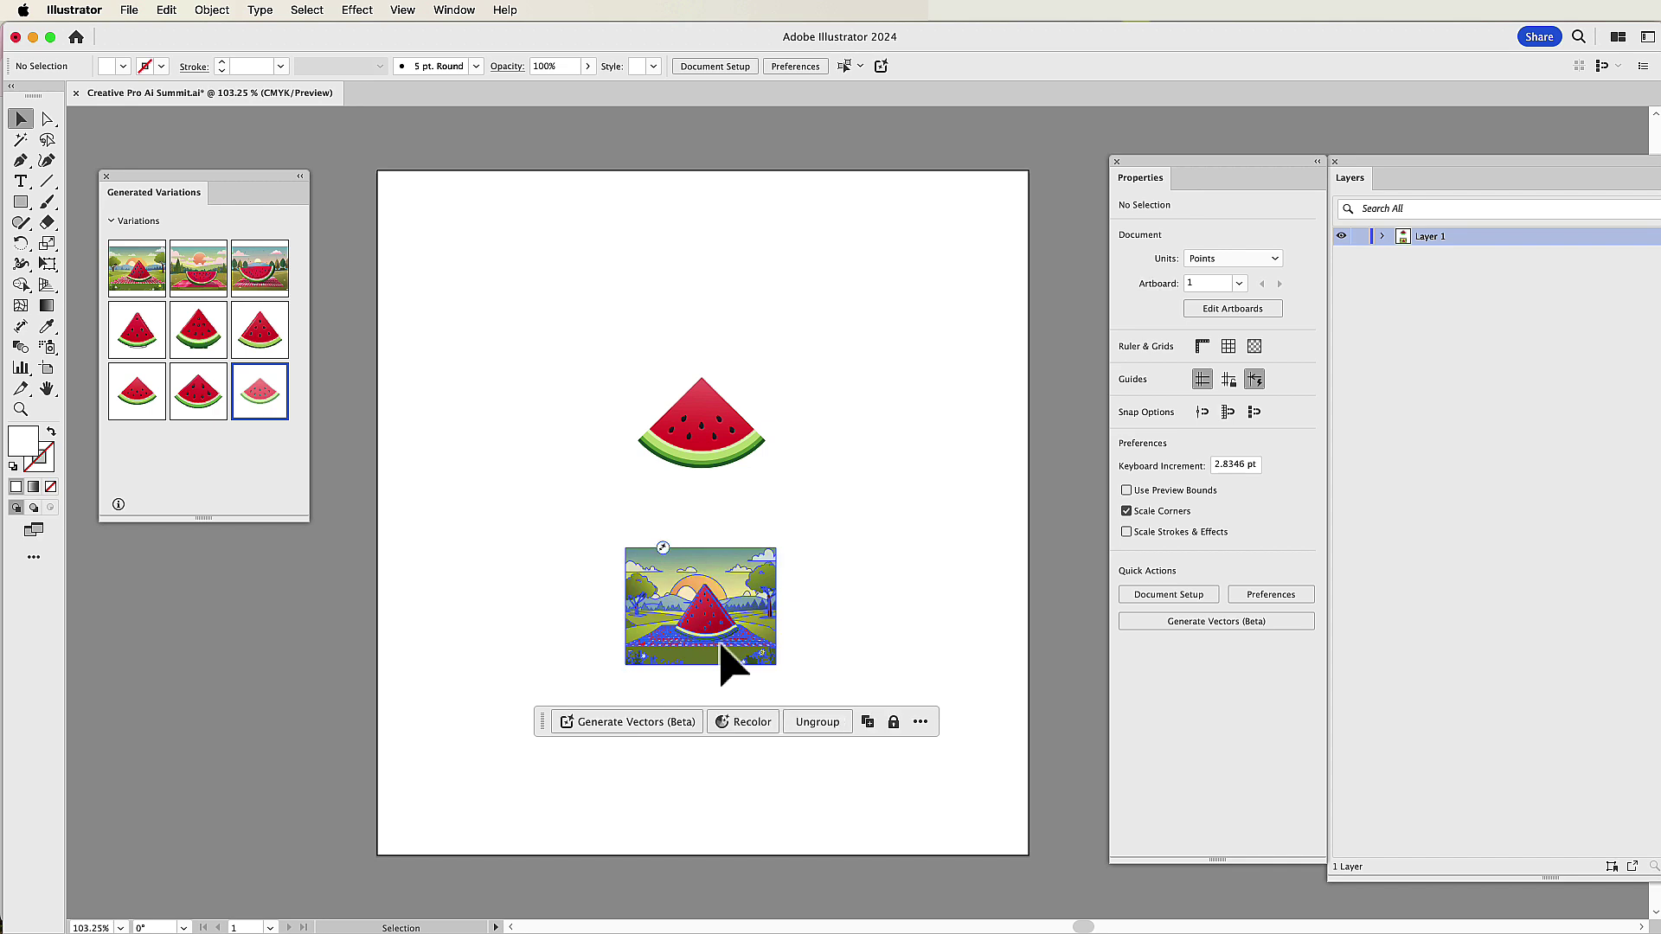
left_click(184, 273)
left_click(254, 277)
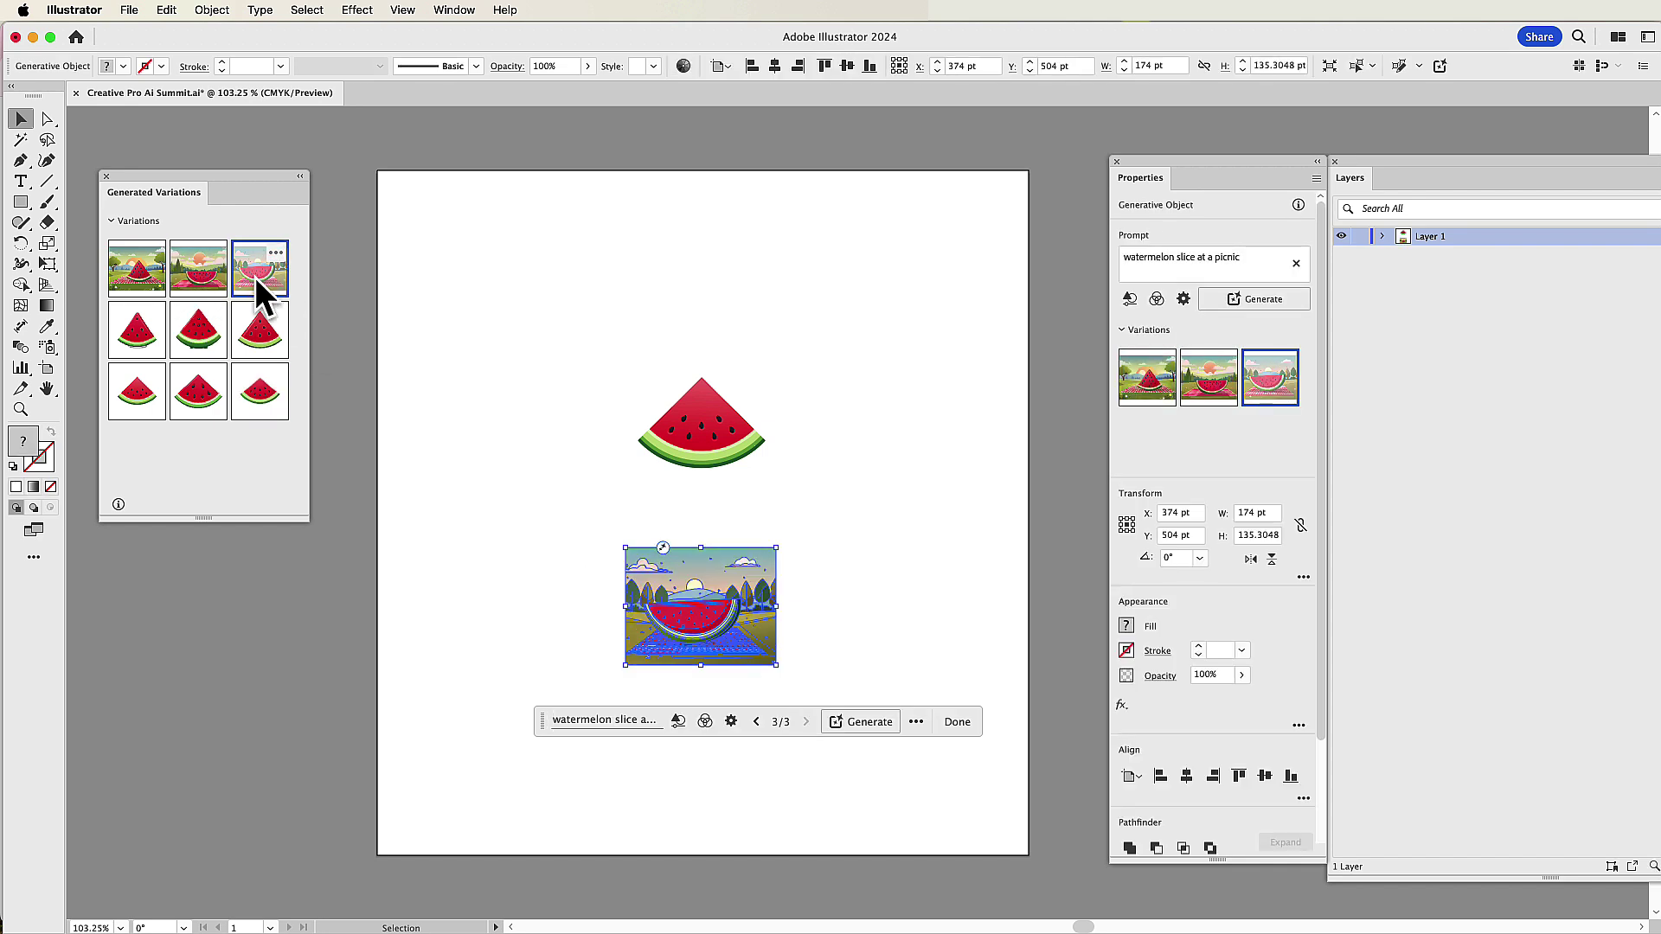
left_click(808, 649)
left_click(752, 637)
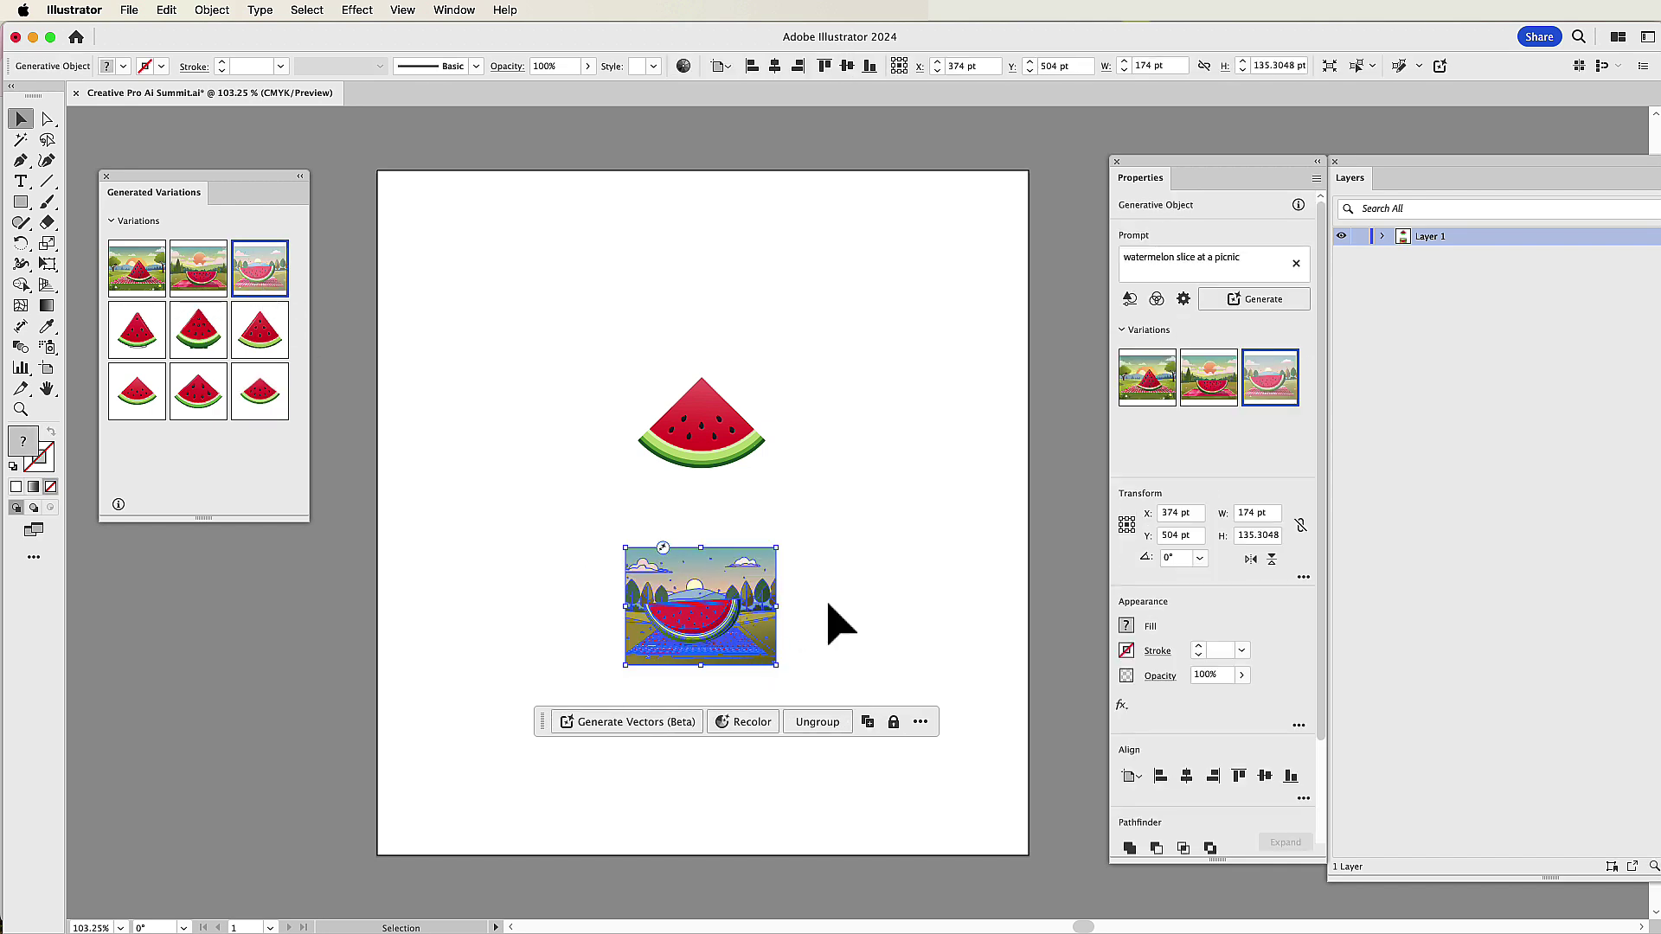
left_click(843, 623)
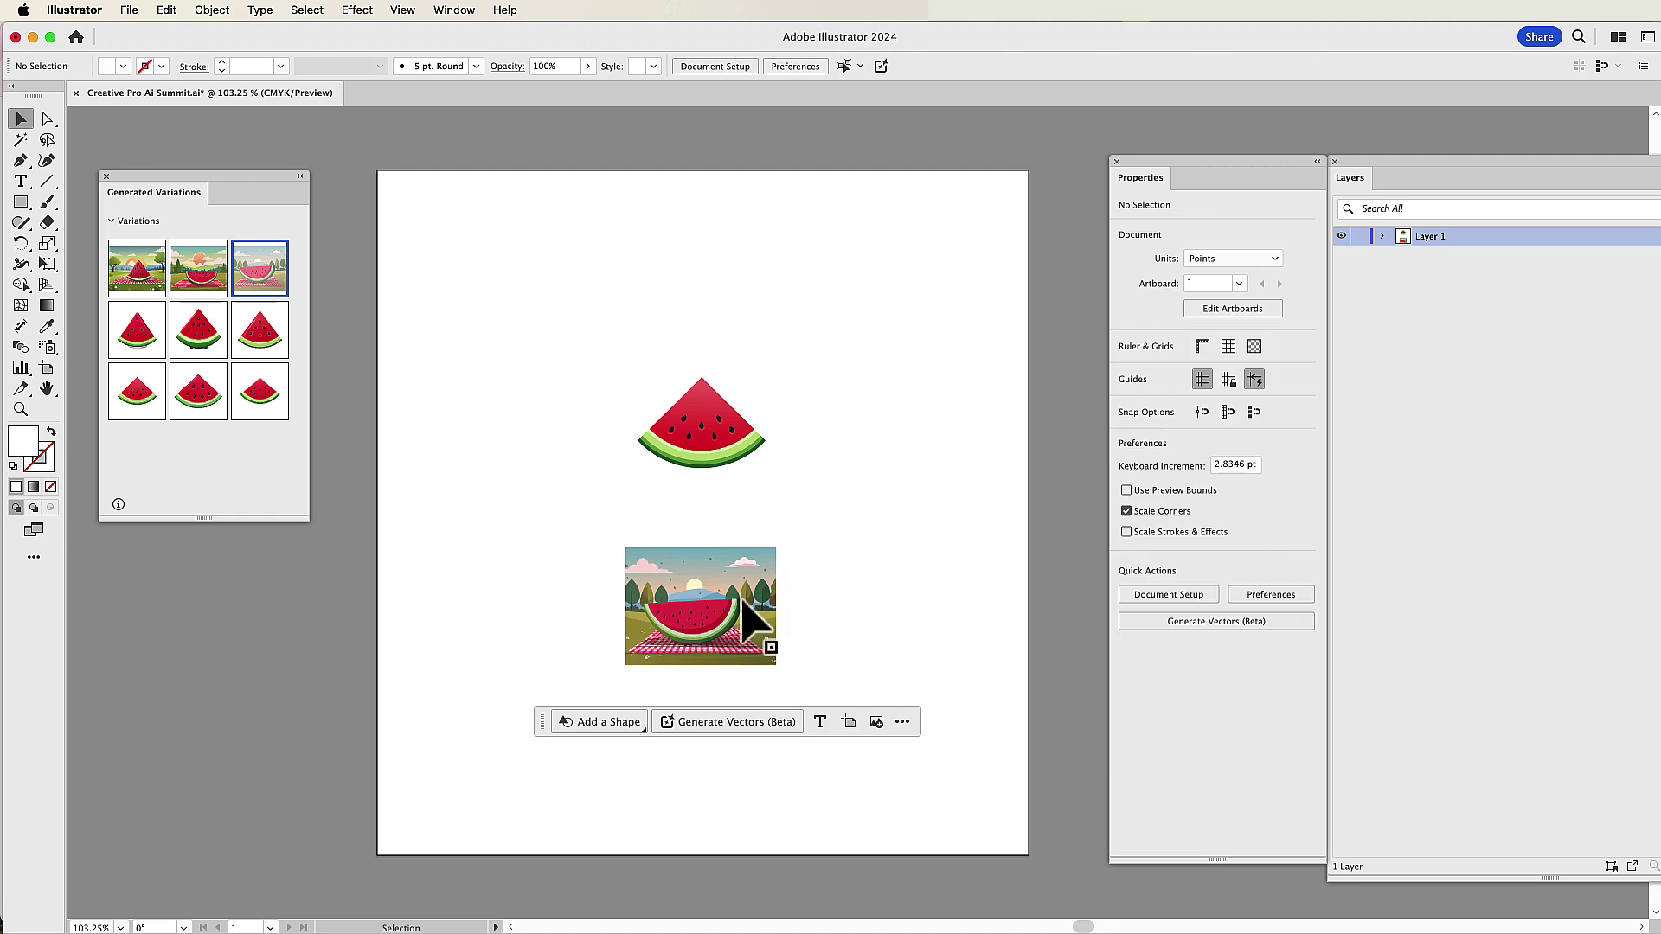
left_click(742, 603)
left_click(810, 593)
Step: Switch the picnic artwork's content type to Icon and regenerate its variations
left_click(687, 411)
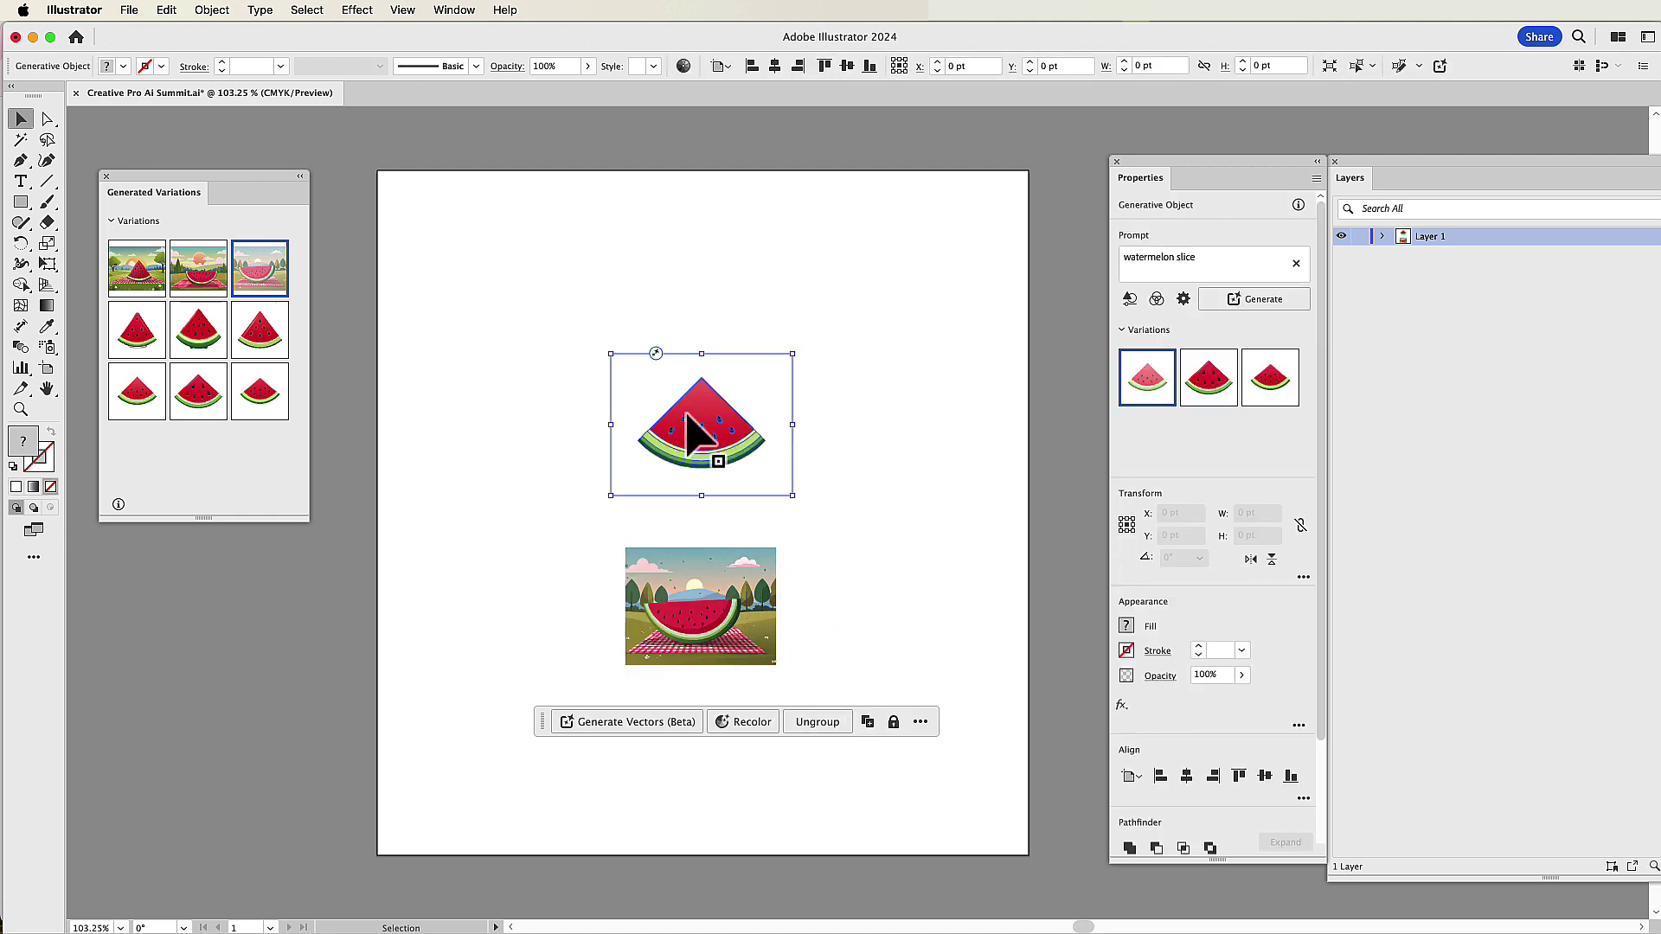
left_click(710, 602)
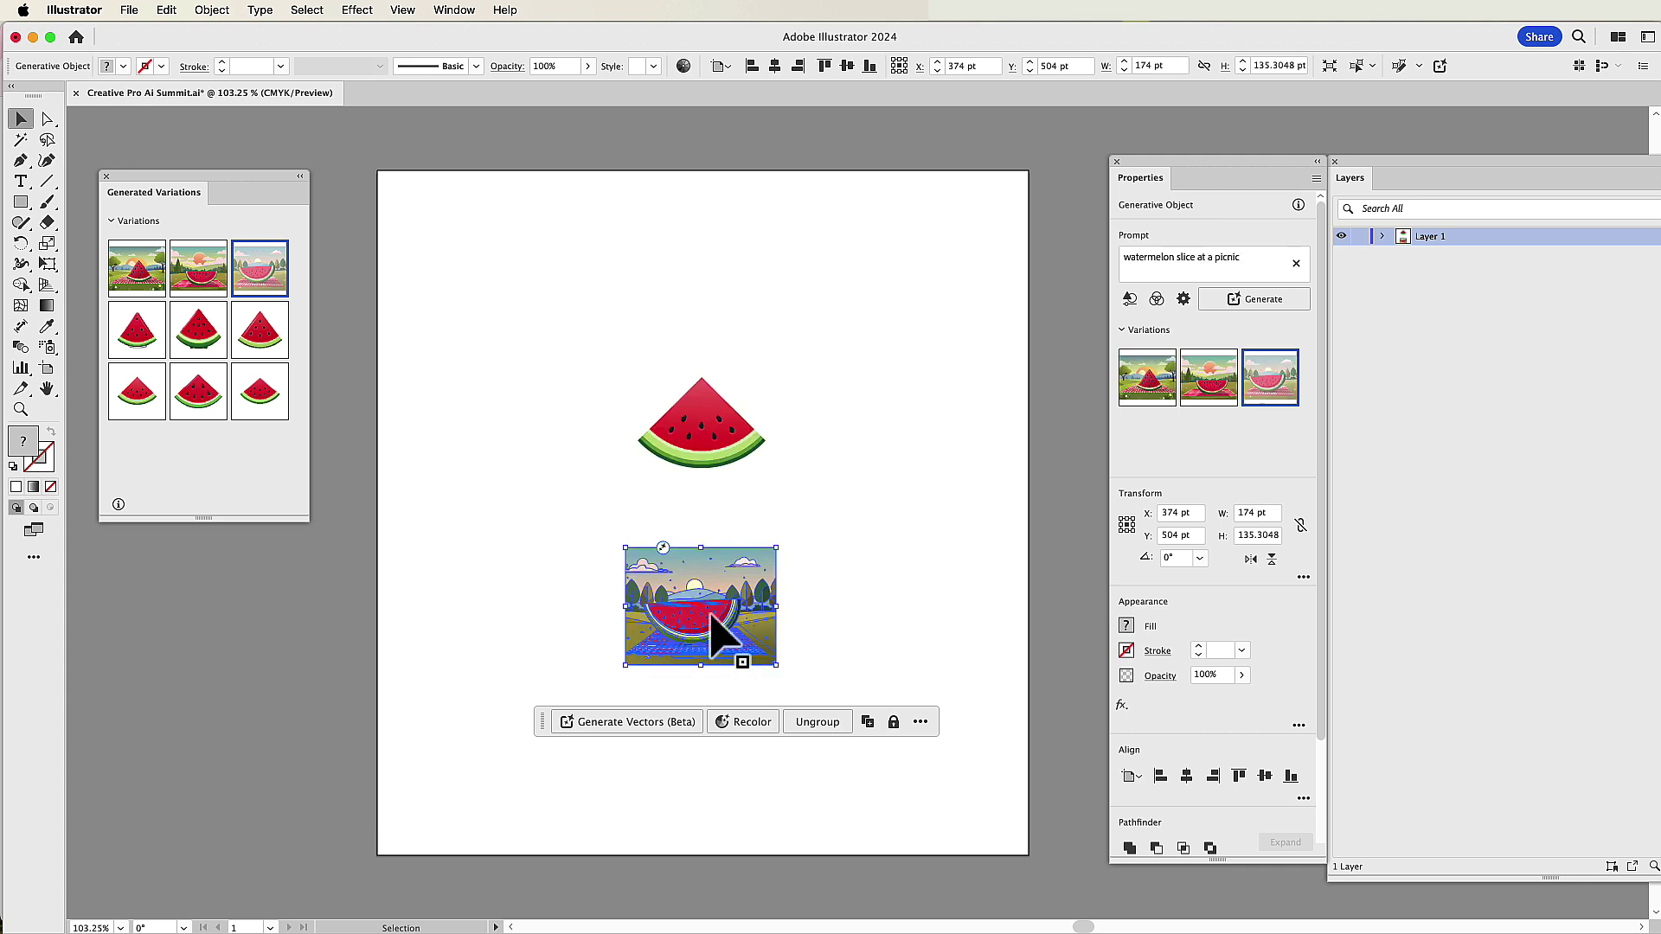
left_click(1184, 297)
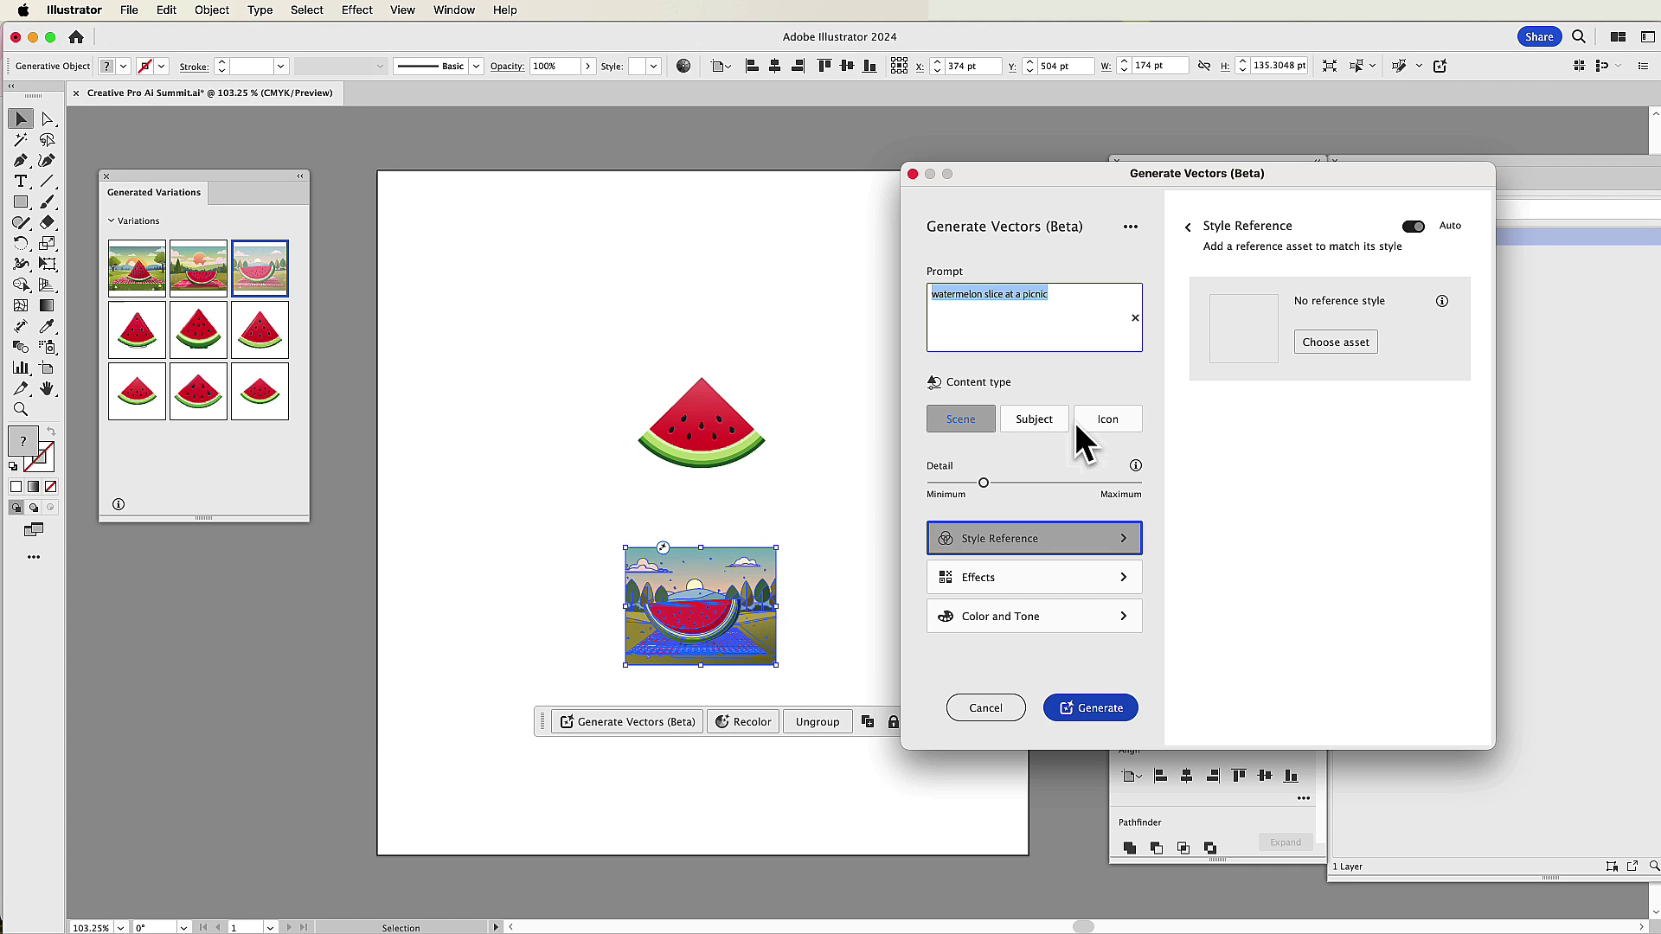
left_click(1101, 423)
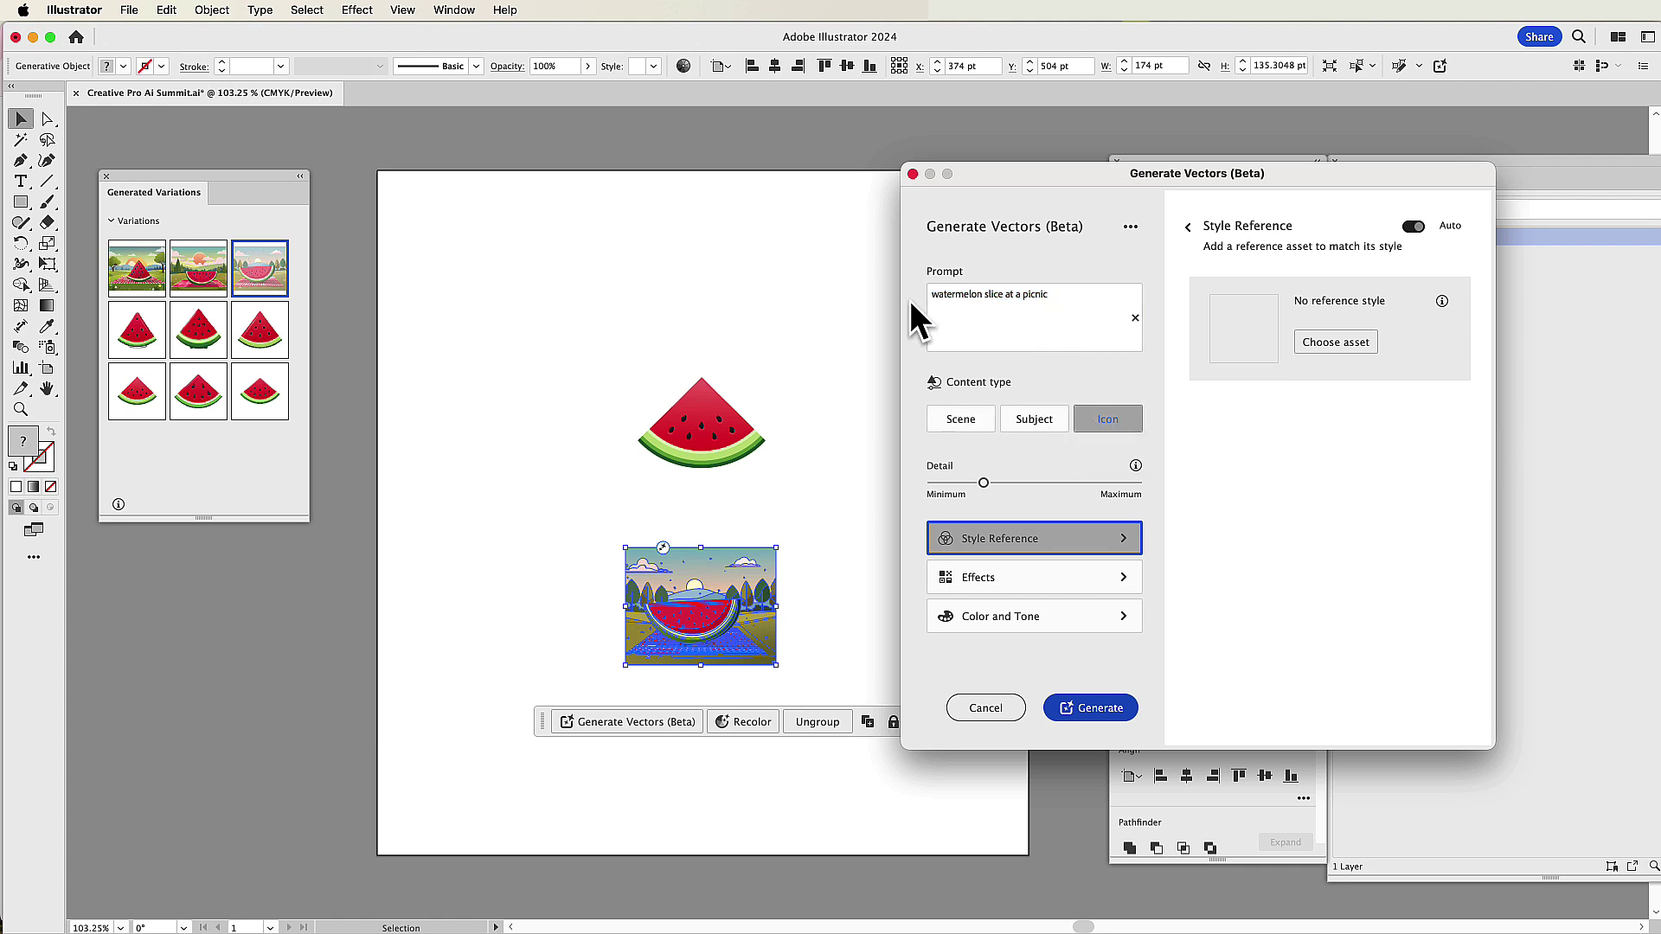
left_click(1092, 706)
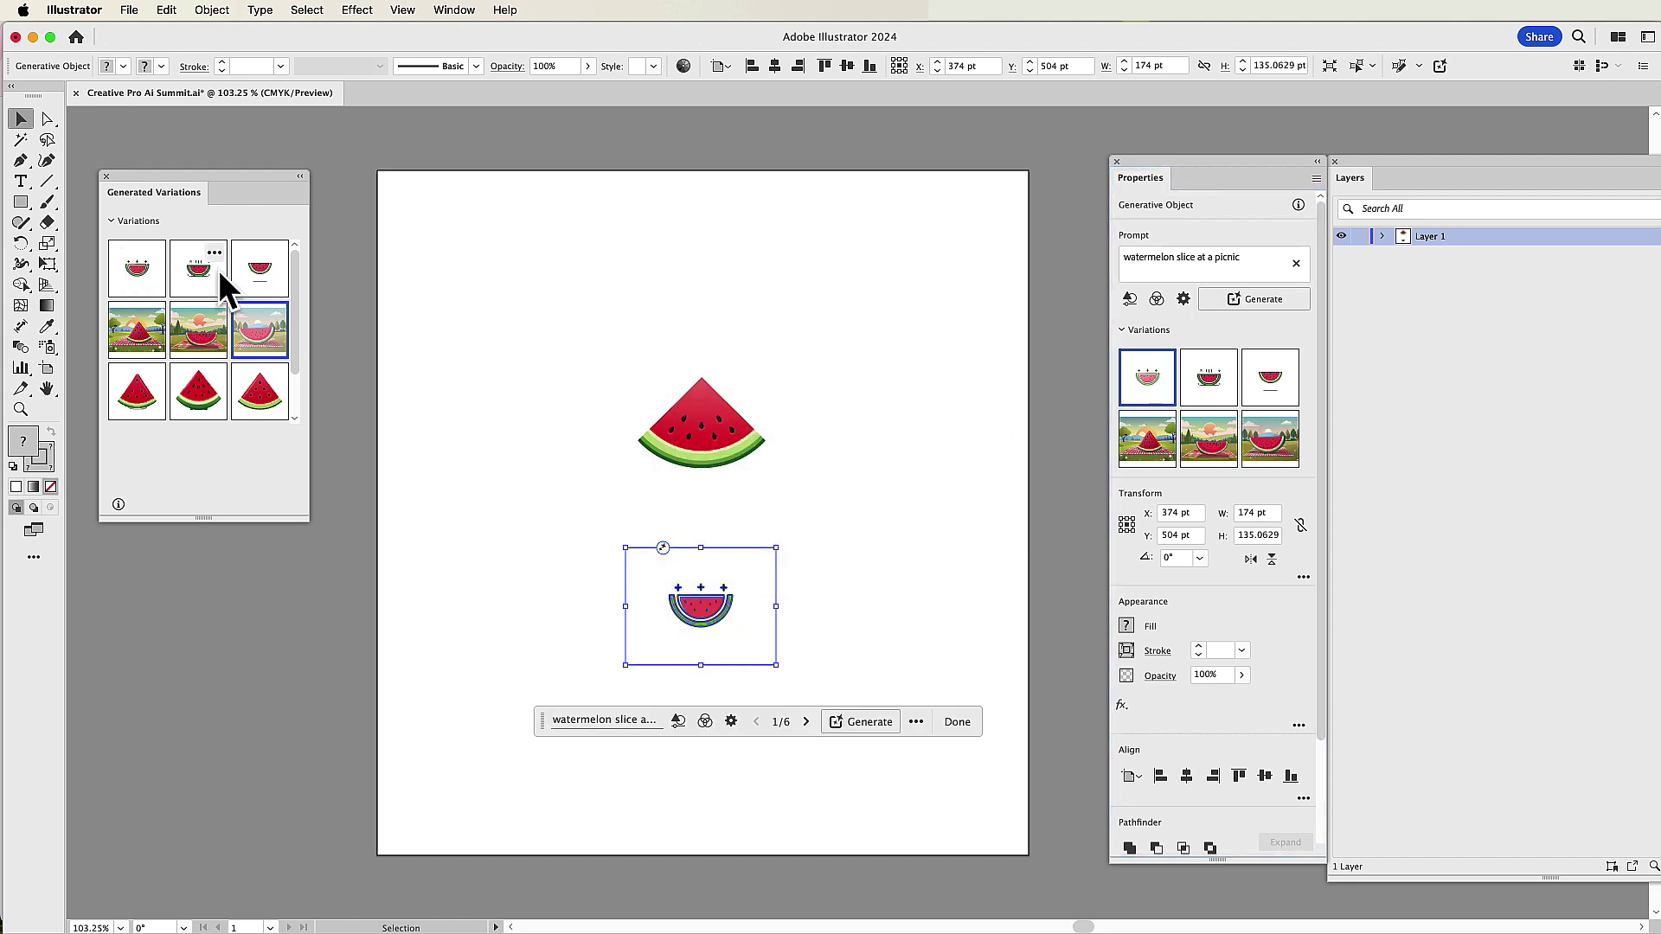
Step: Apply the third icon variation to the lower artwork
left_click(252, 270)
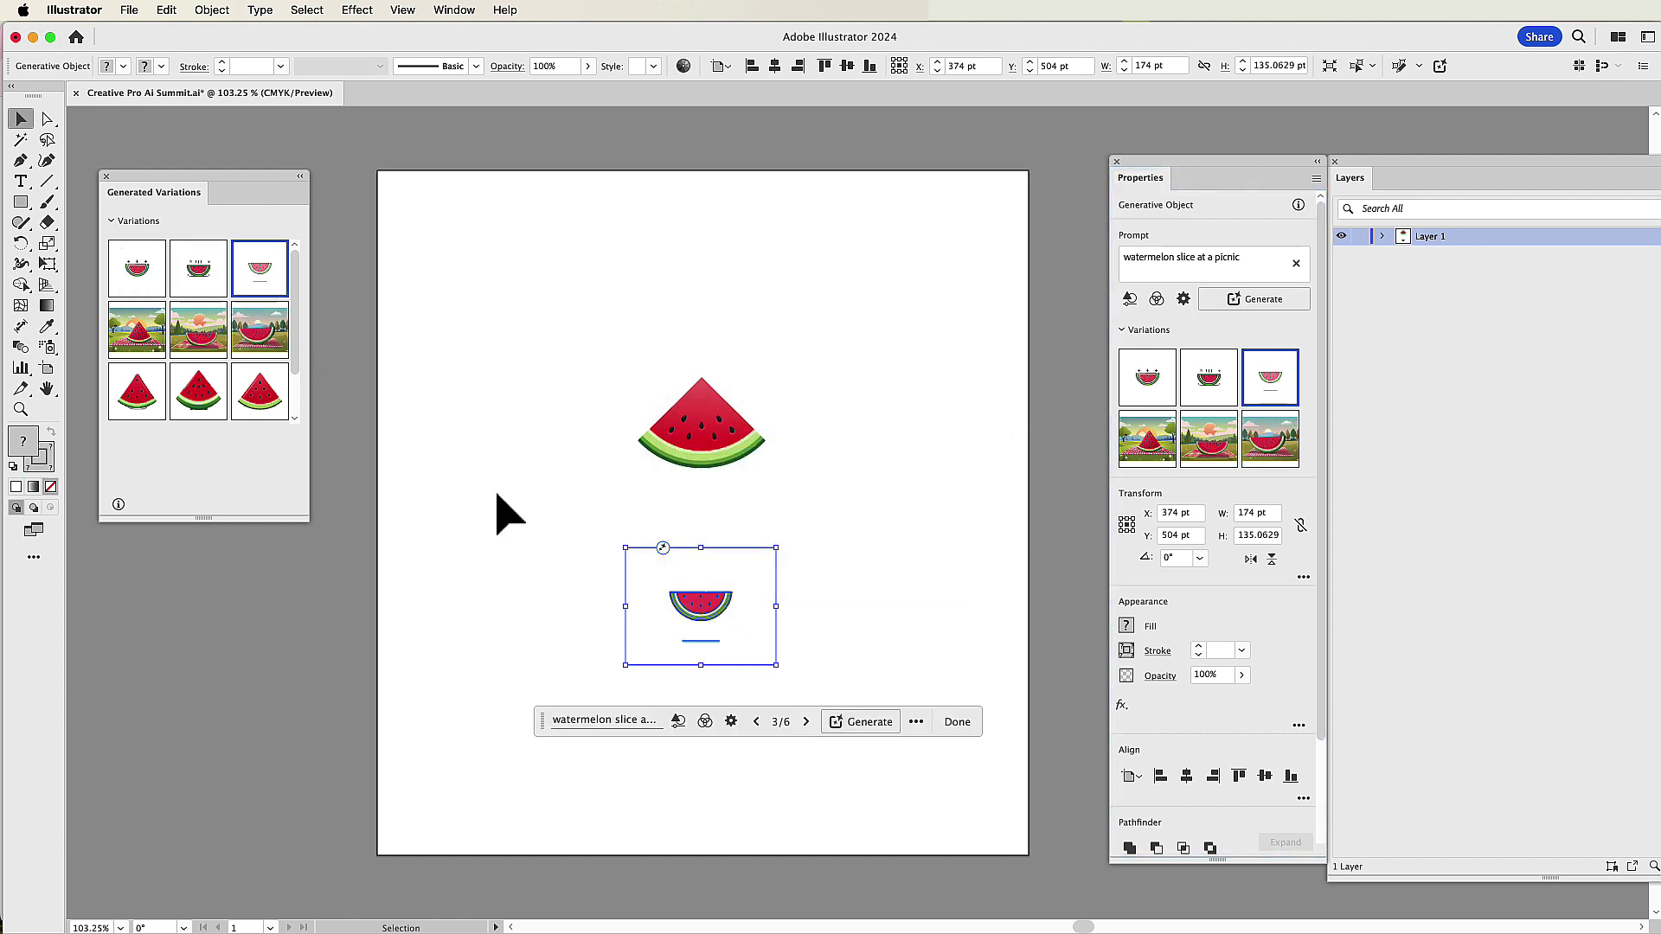
left_click(519, 522)
left_click(720, 611)
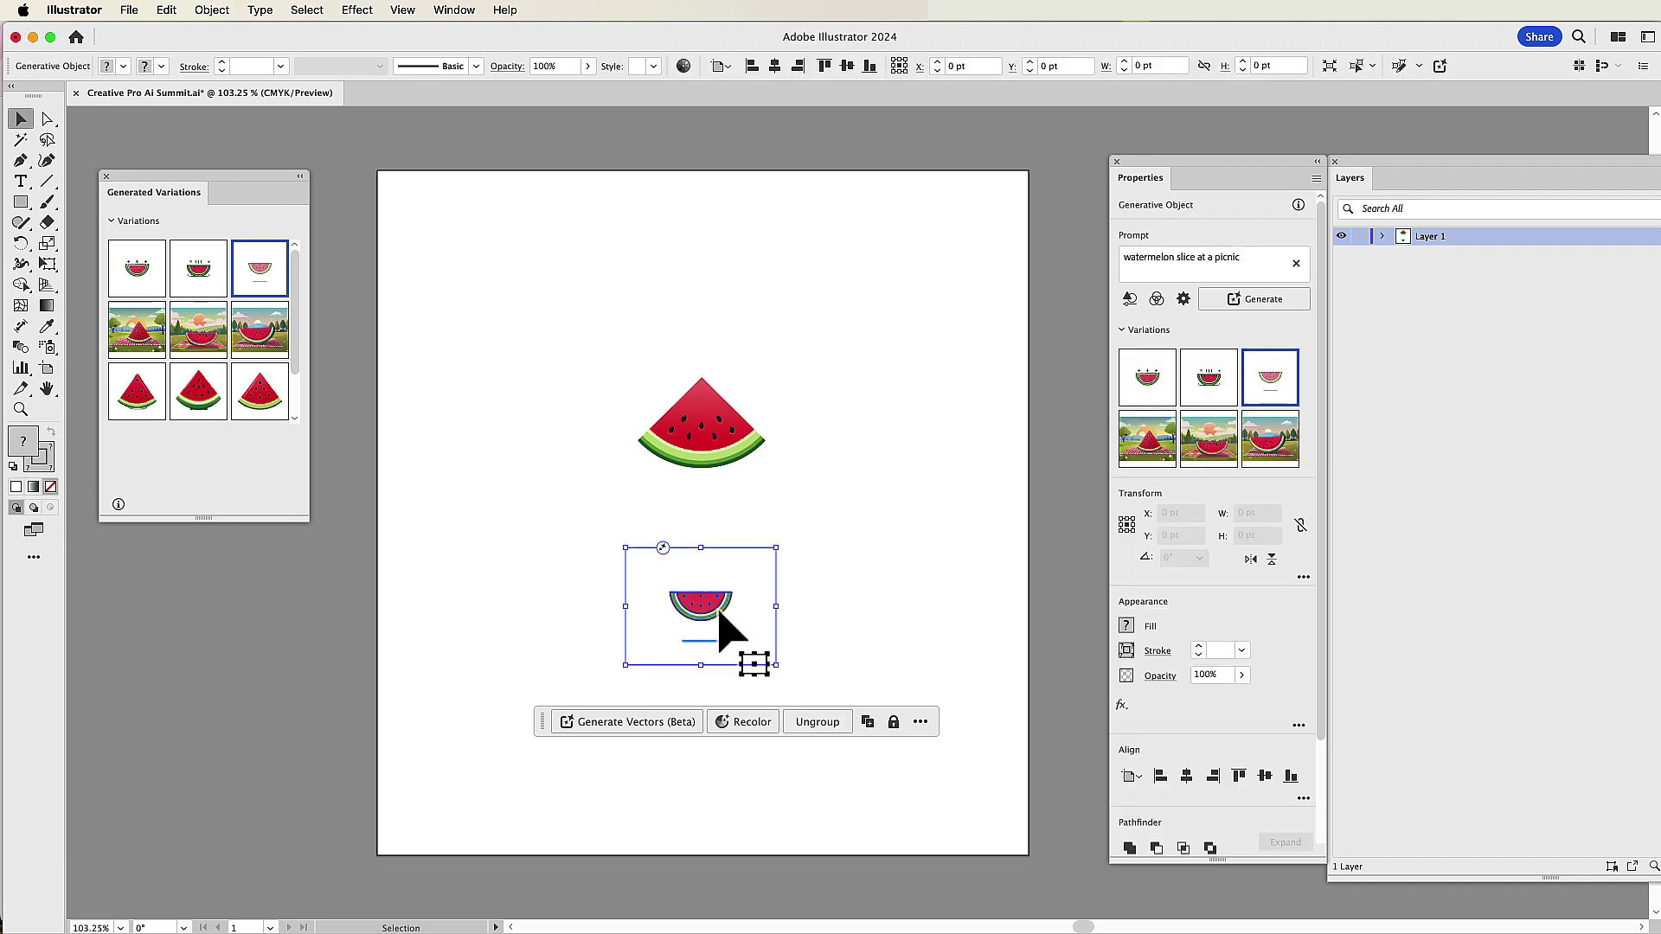
Step: Ungroup the icon into plain paths and check the line beneath the watermelon
left_click(814, 721)
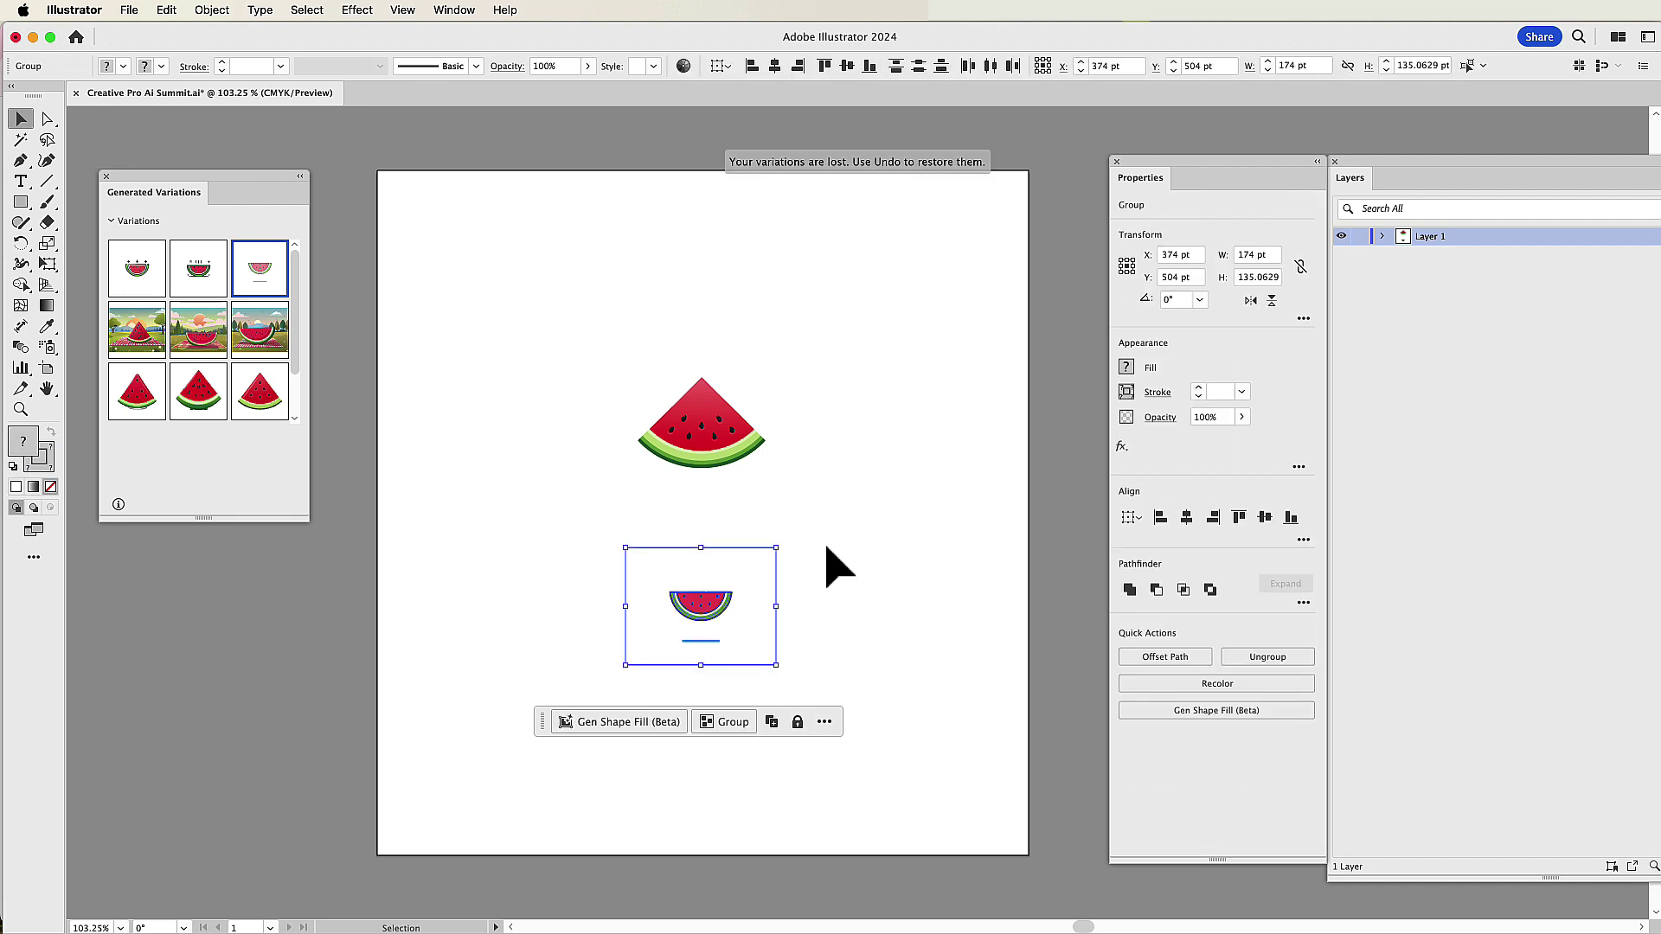
left_click(830, 563)
left_click(692, 626)
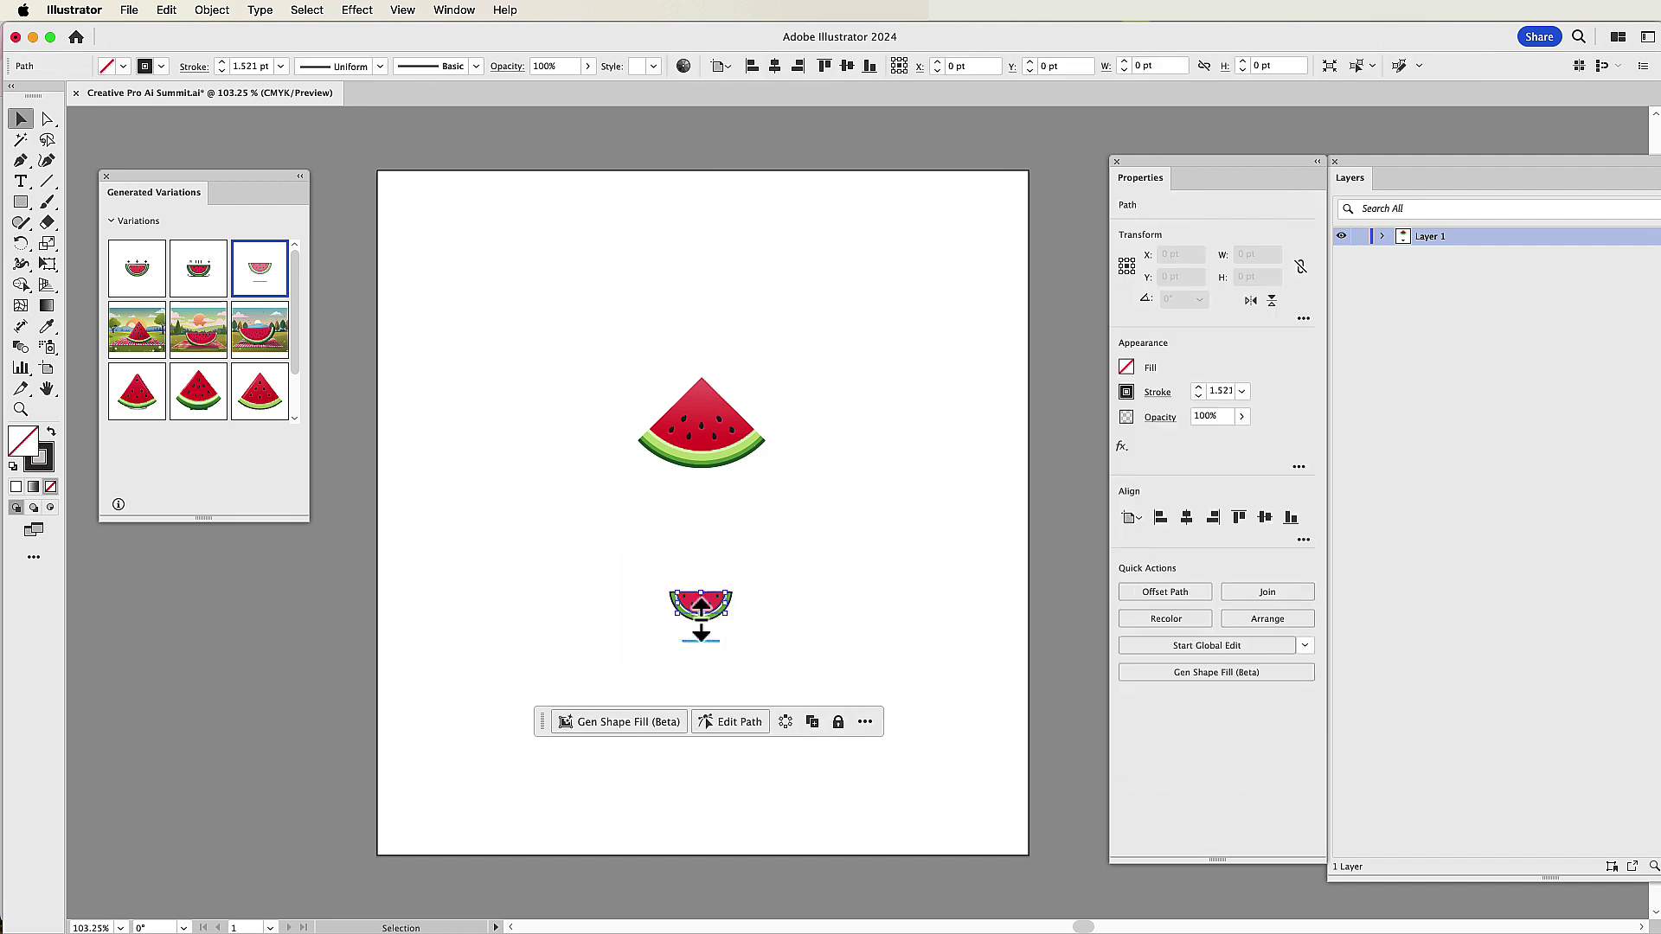
left_click(823, 626)
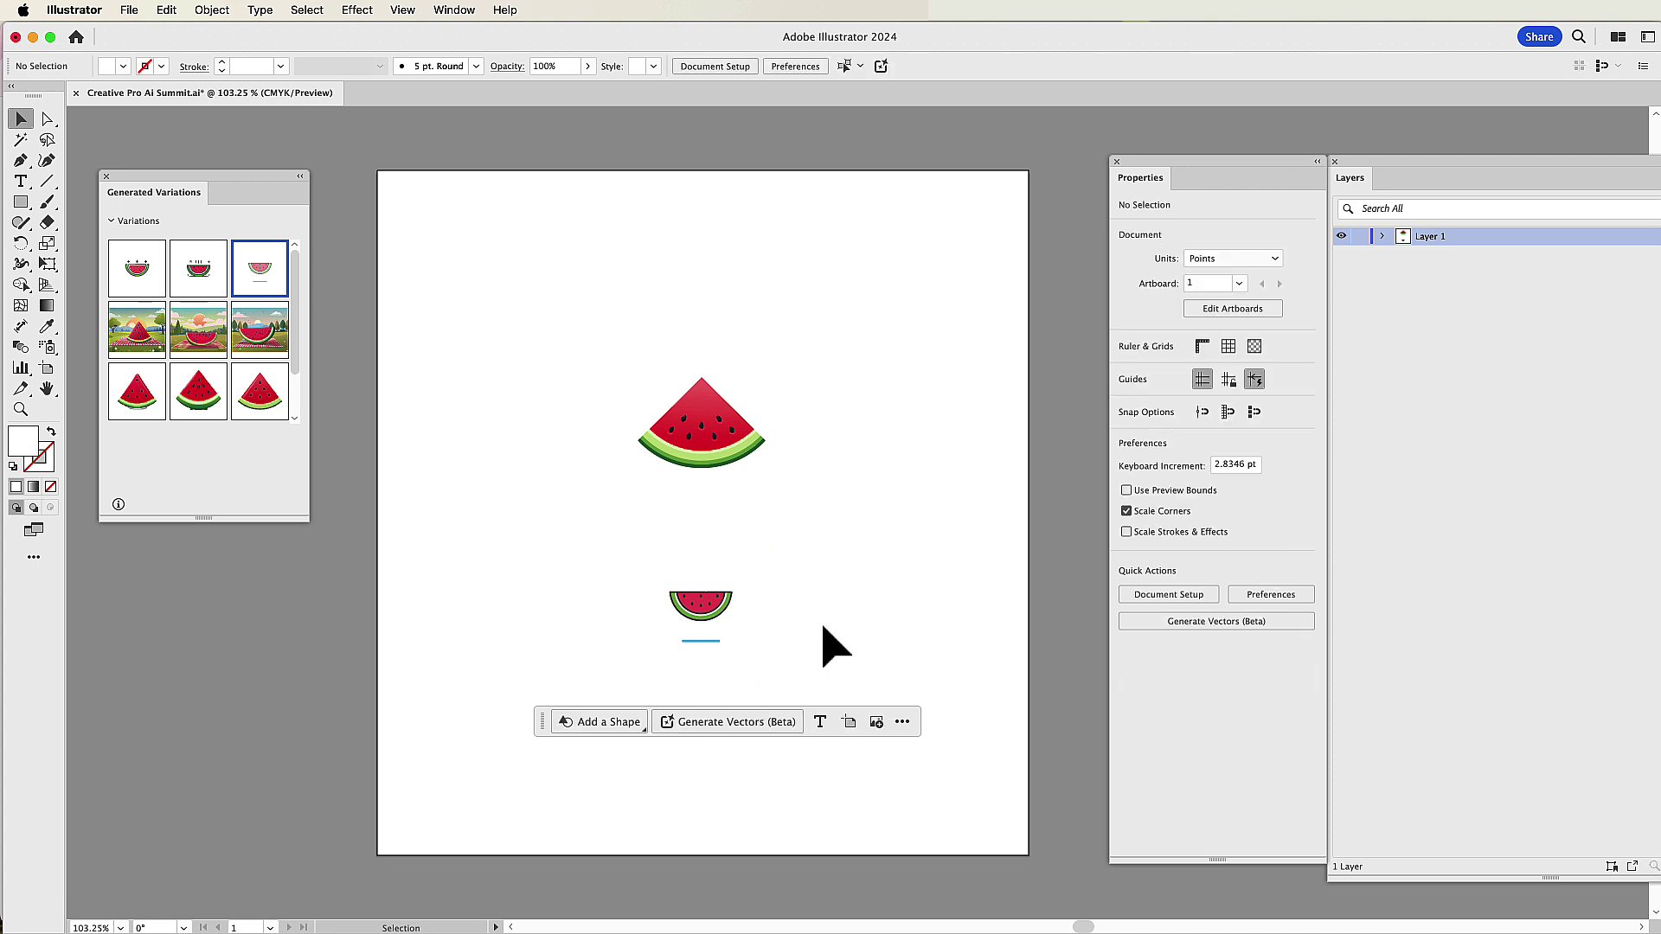
Step: Show the large watermelon slice's Generate Vectors settings with the Effects styles, like Flat Design, listed
left_click(689, 467)
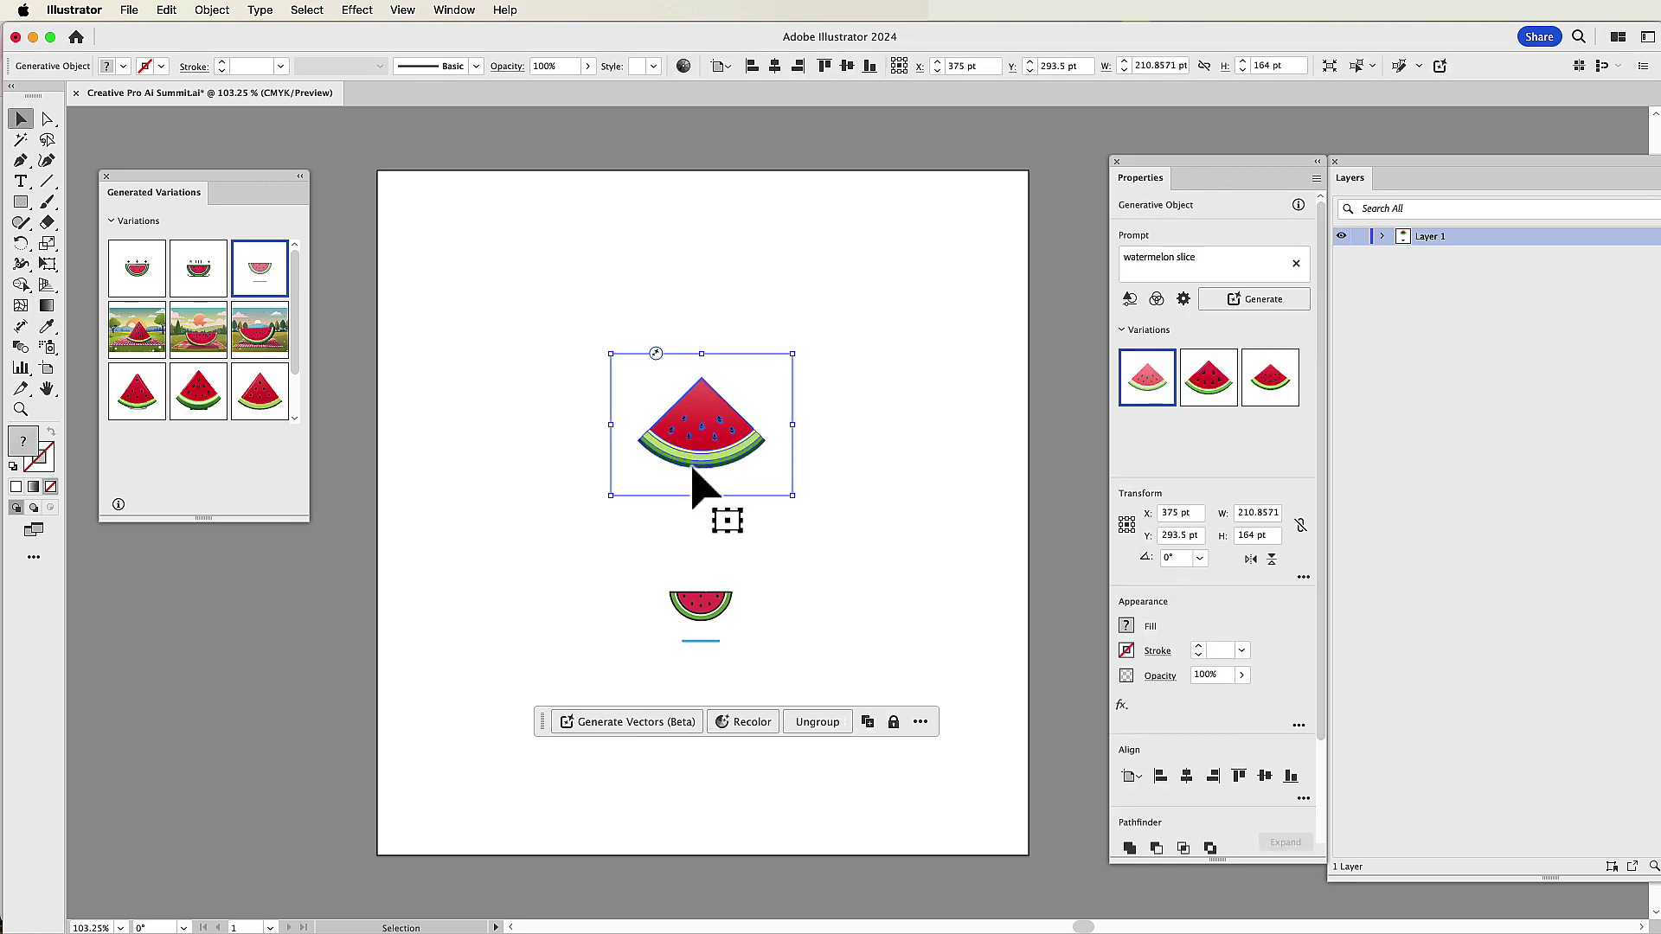
left_click(1183, 298)
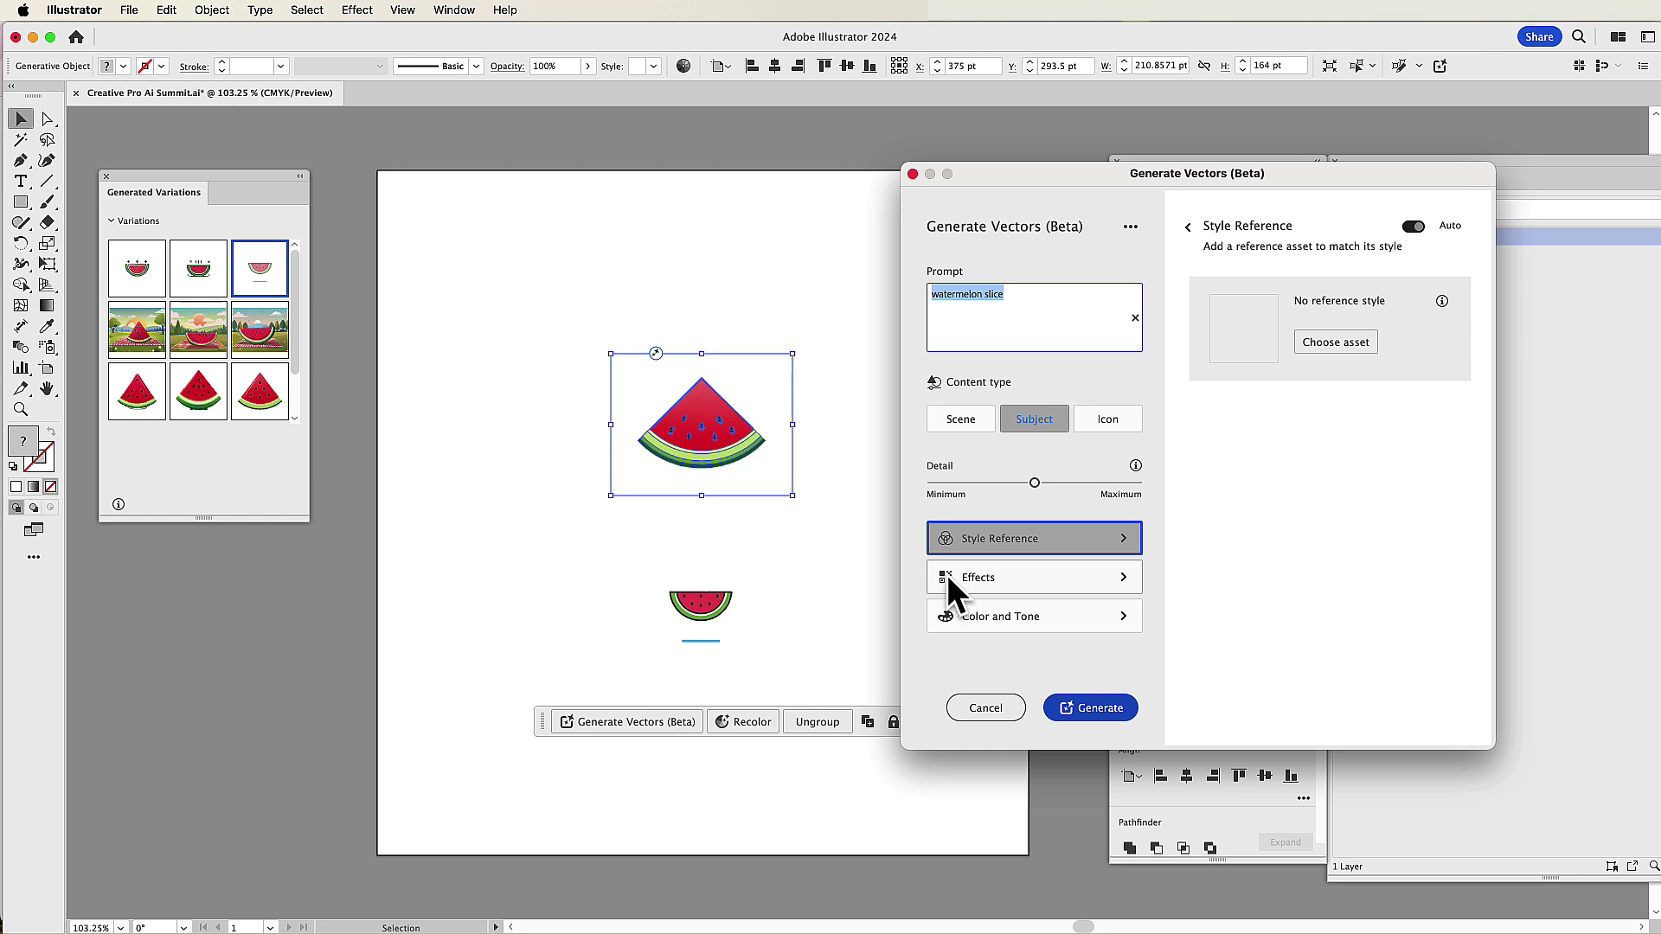
left_click(1095, 574)
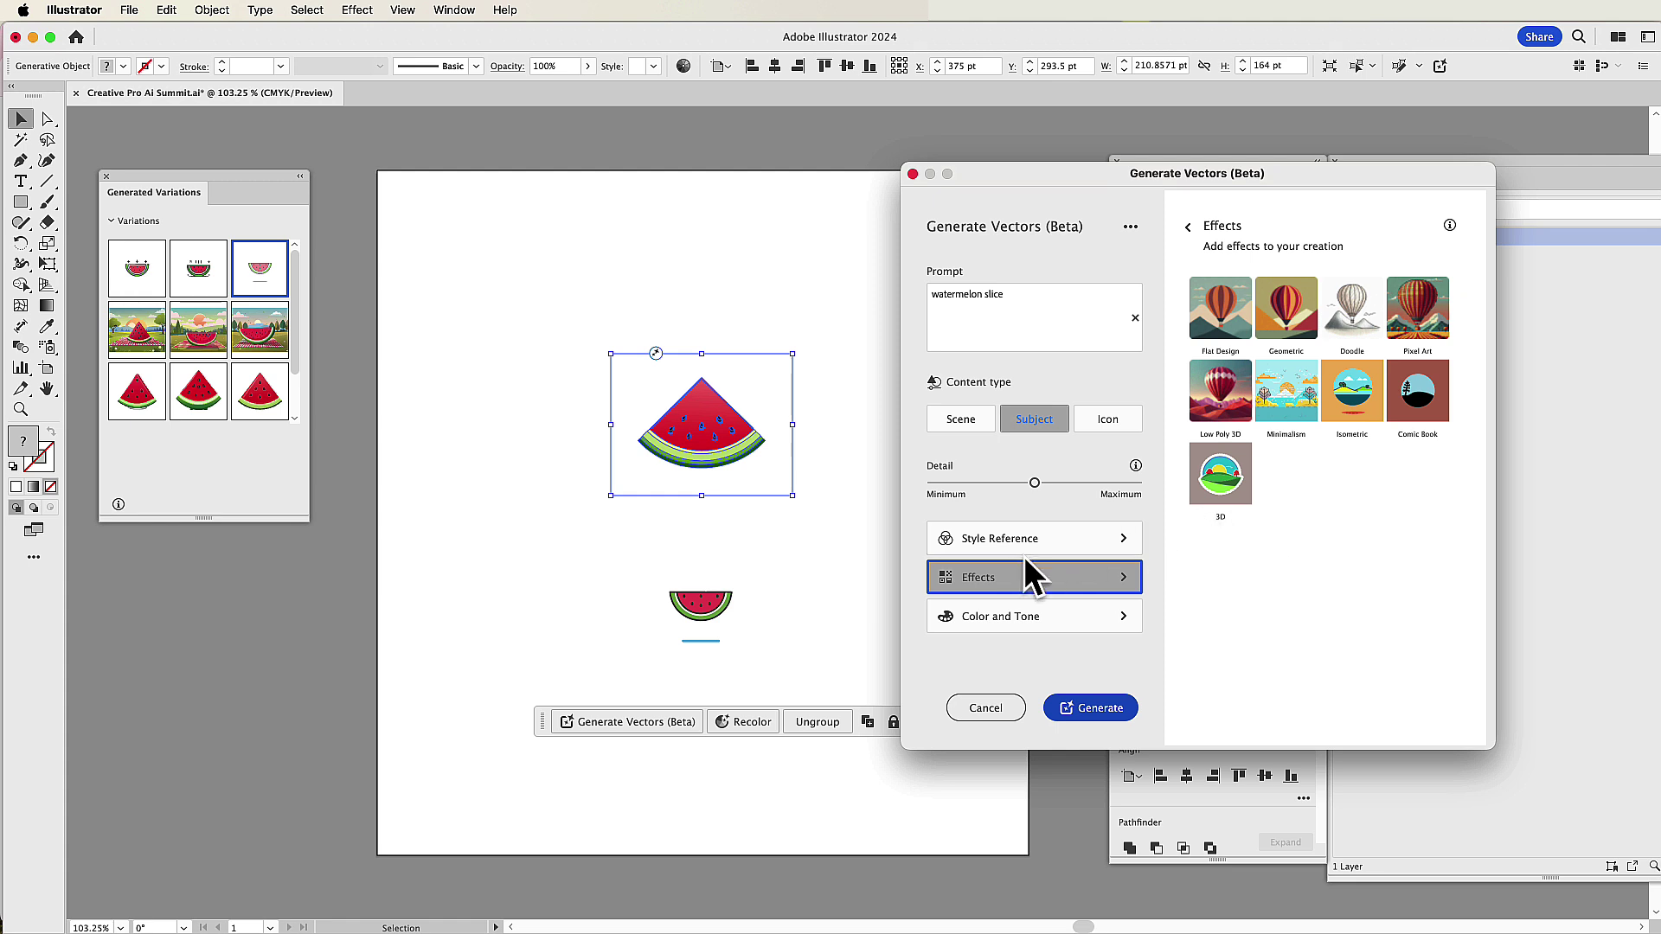
Step: Show the Color and Tone options and start editing the end of the prompt
left_click(1040, 618)
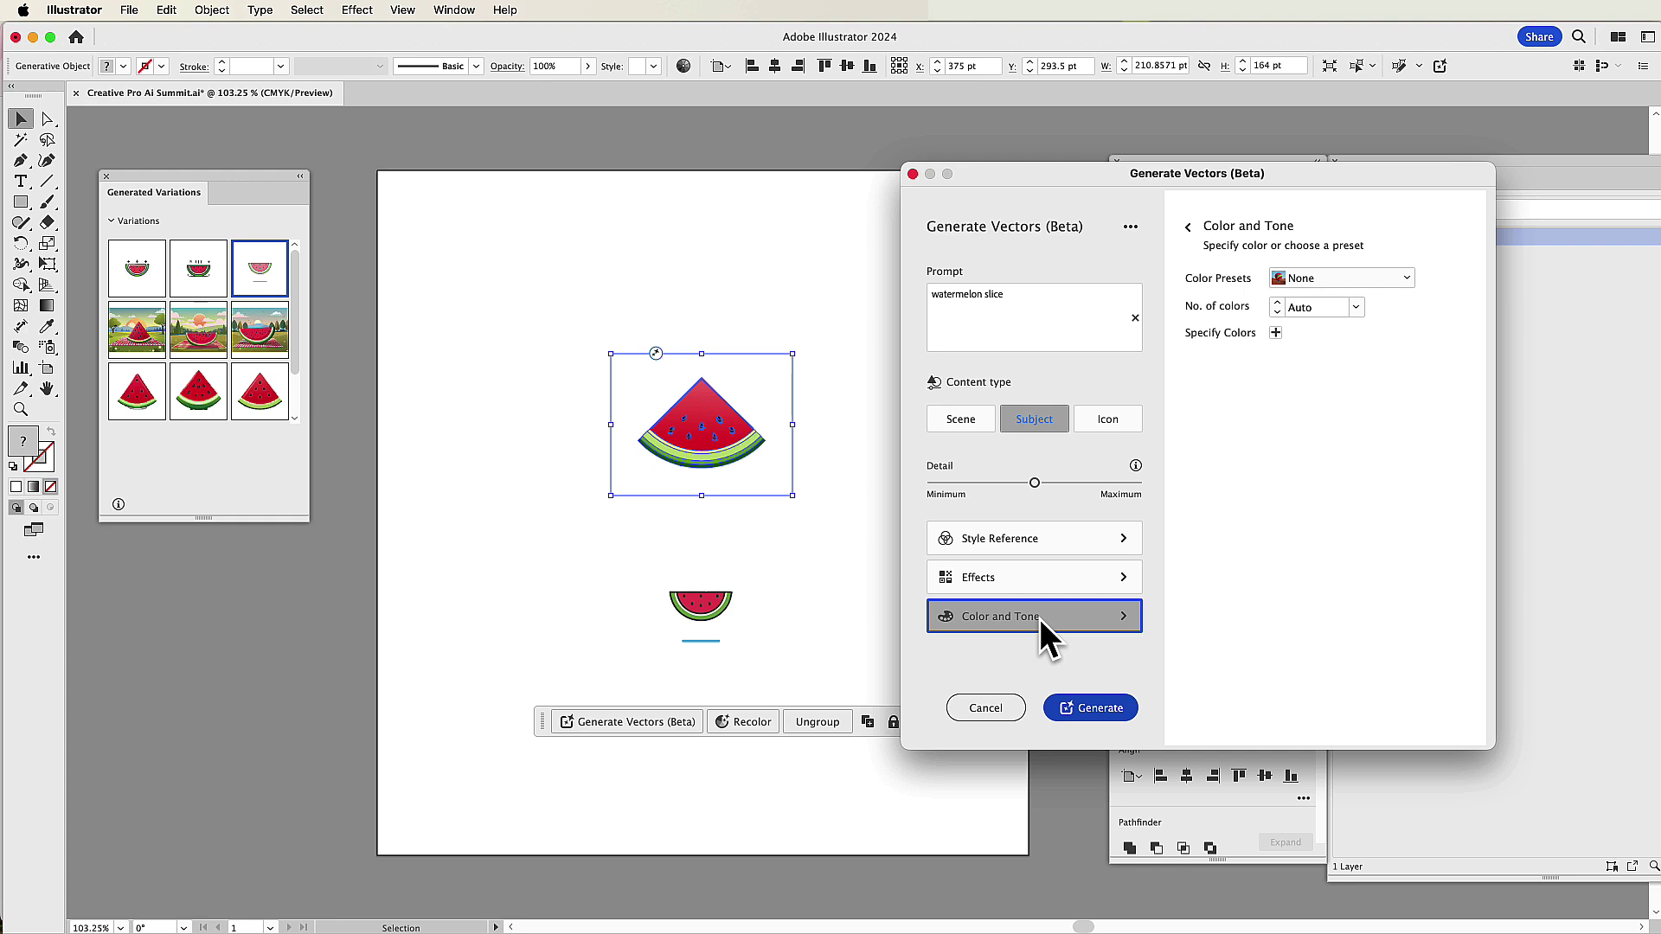
left_click(1035, 290)
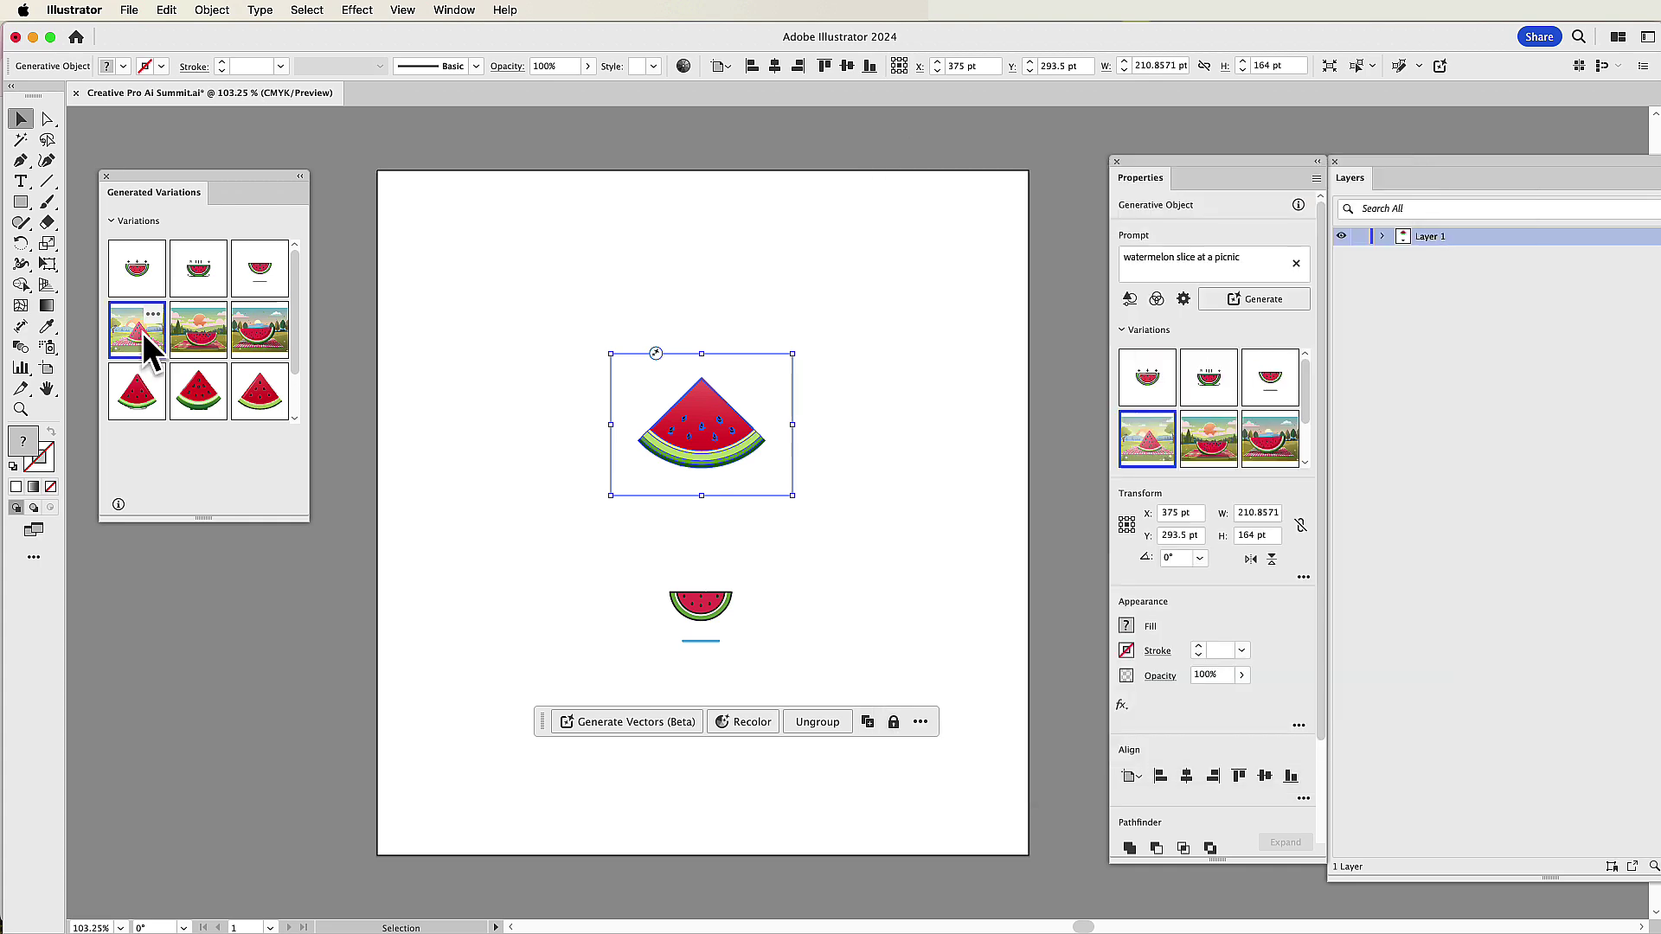
left_click(139, 329)
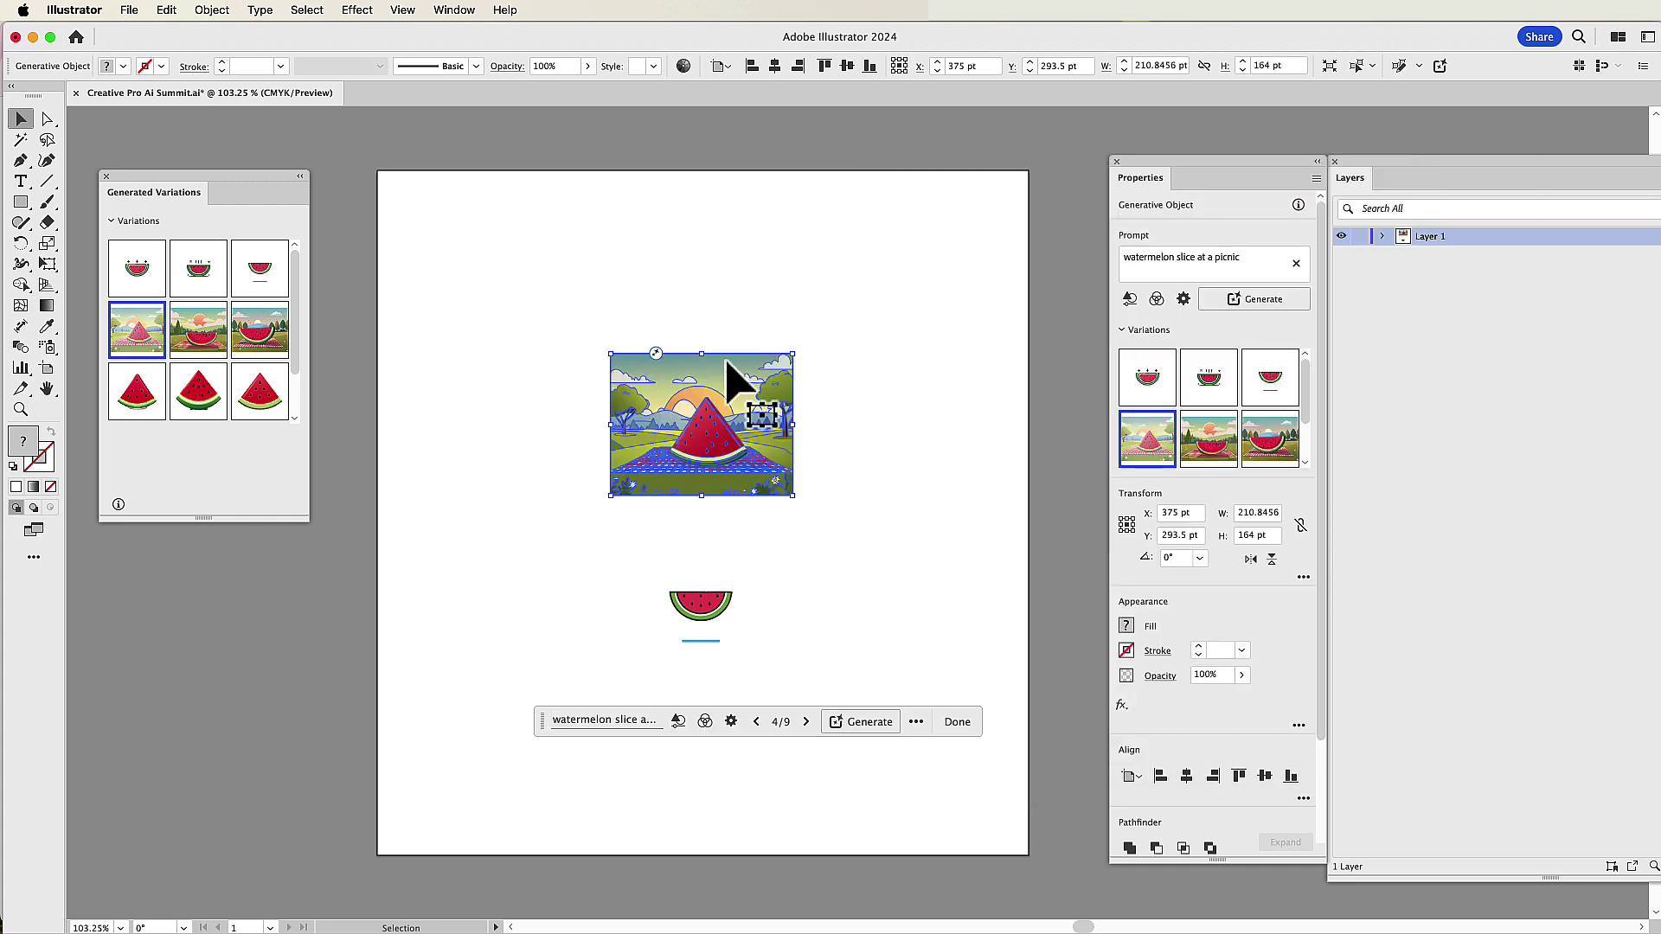
left_click(824, 522)
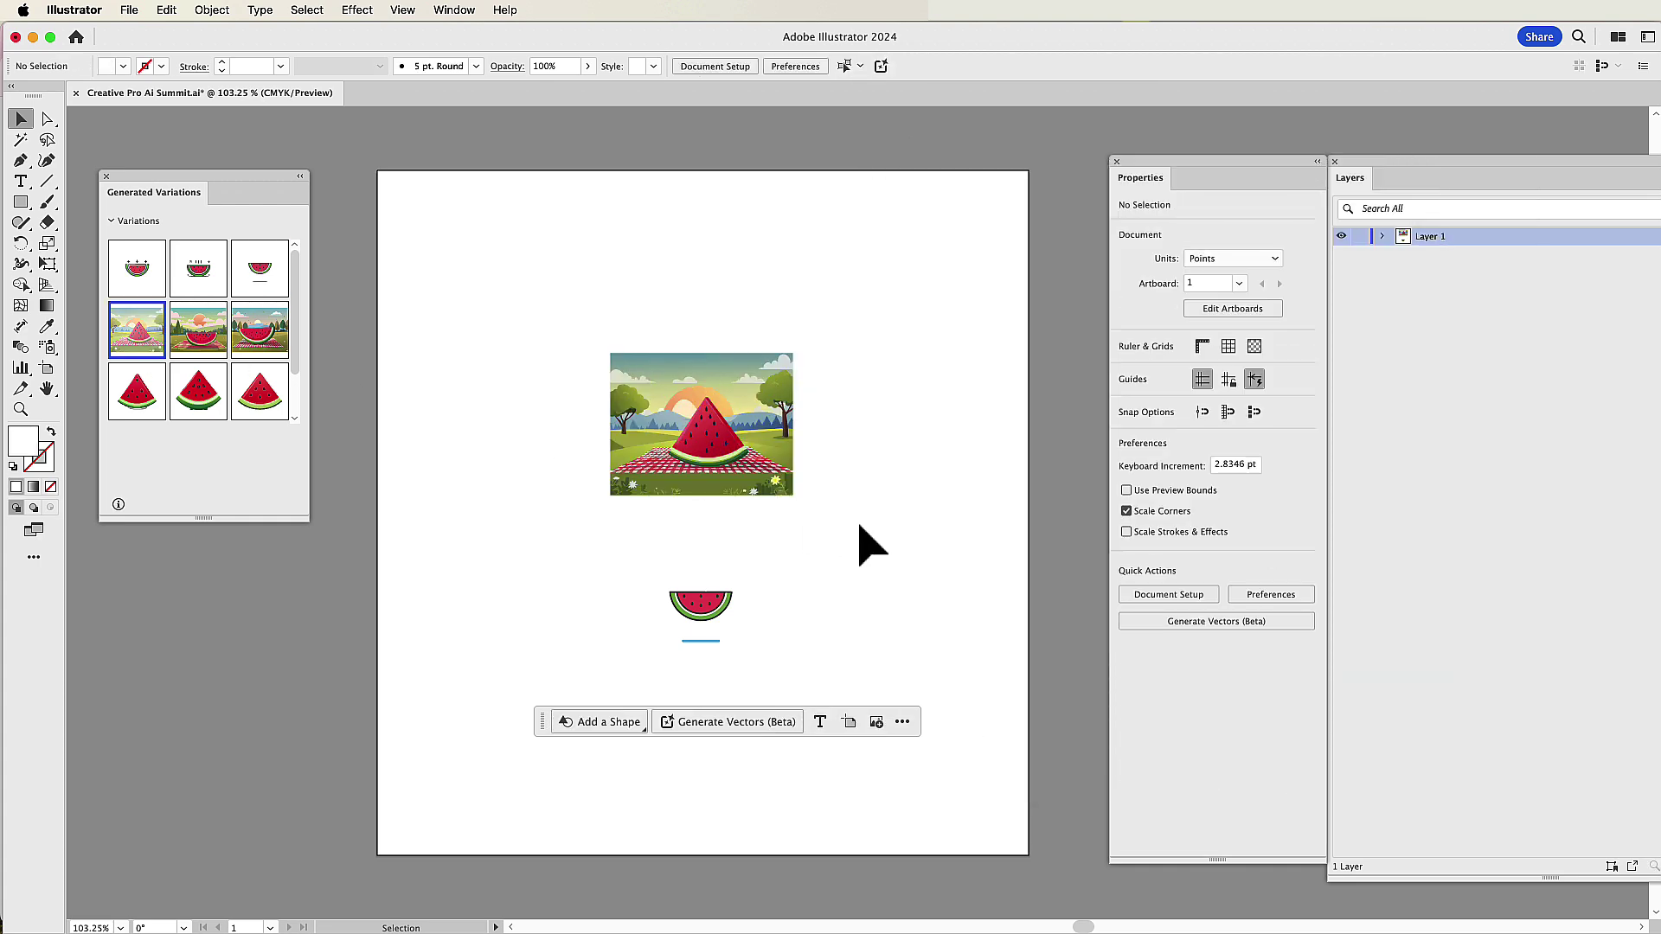